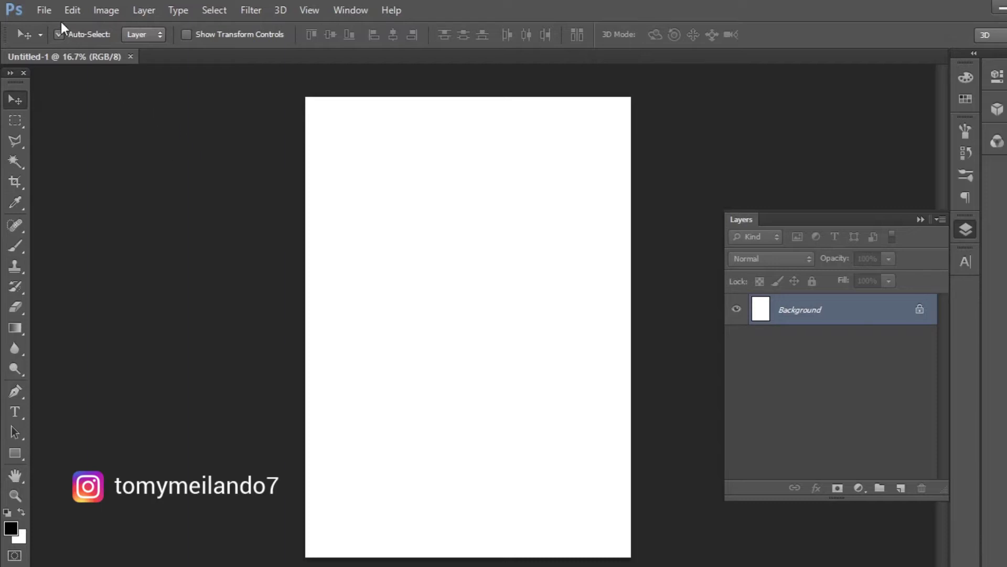
click(44, 10)
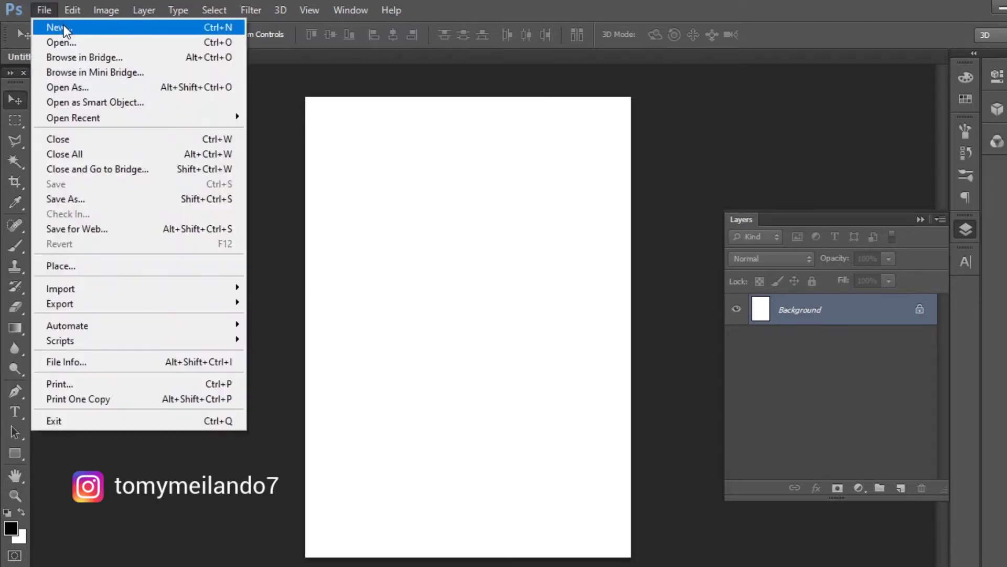
click(207, 28)
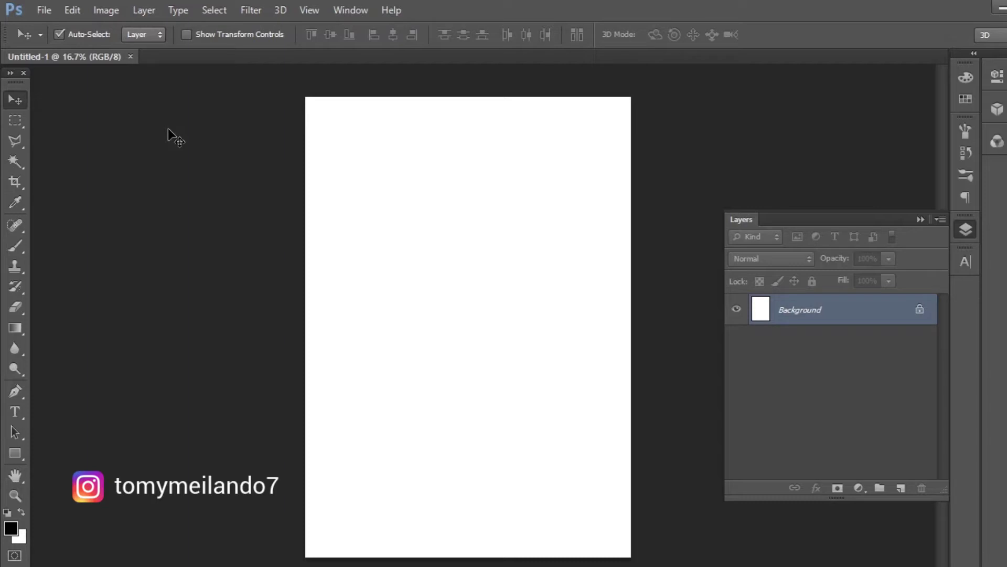
Add a new empty layer above the background with the default name, Normal mode and 100% opacity.
click(145, 11)
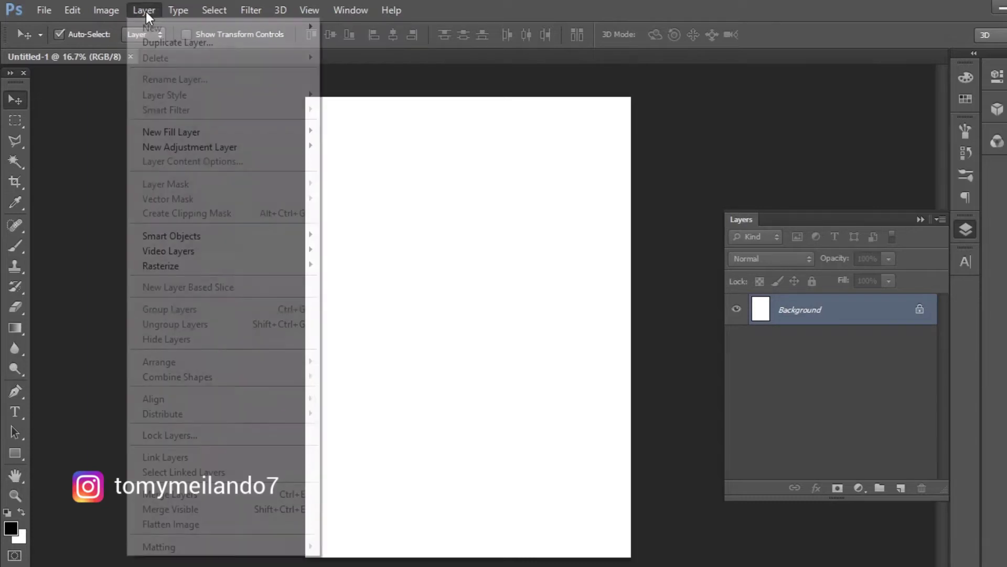
mouse_move(151, 27)
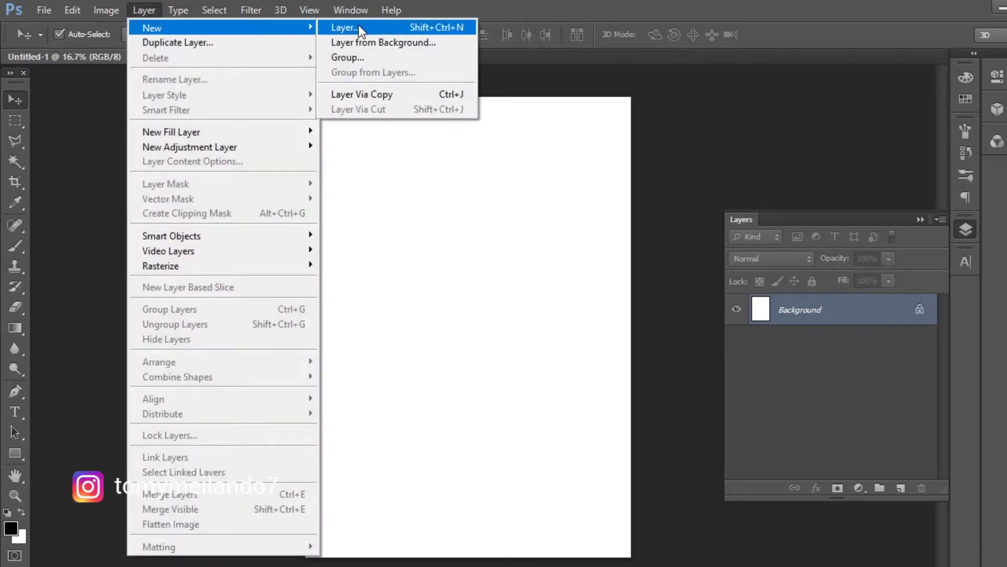
click(455, 29)
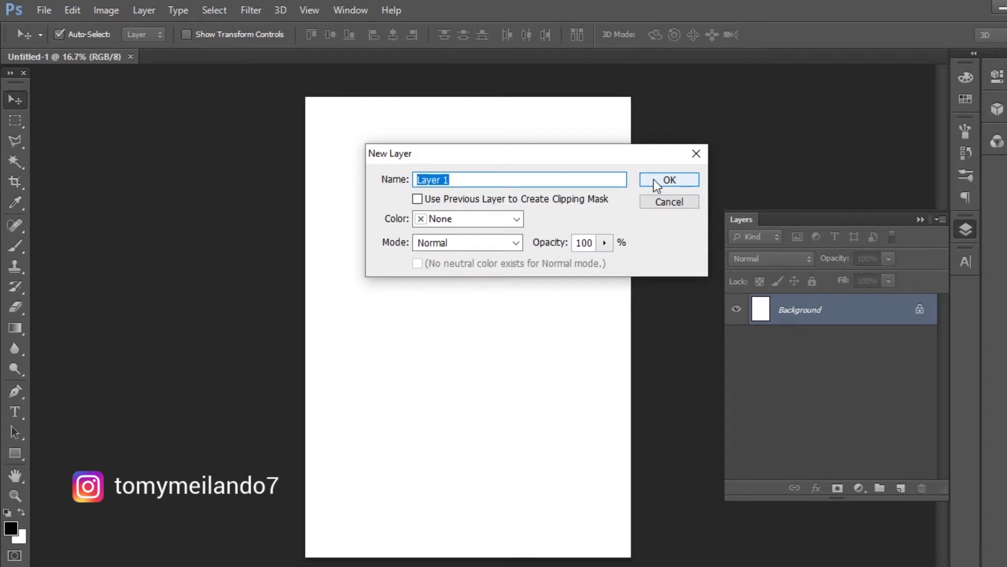
click(654, 181)
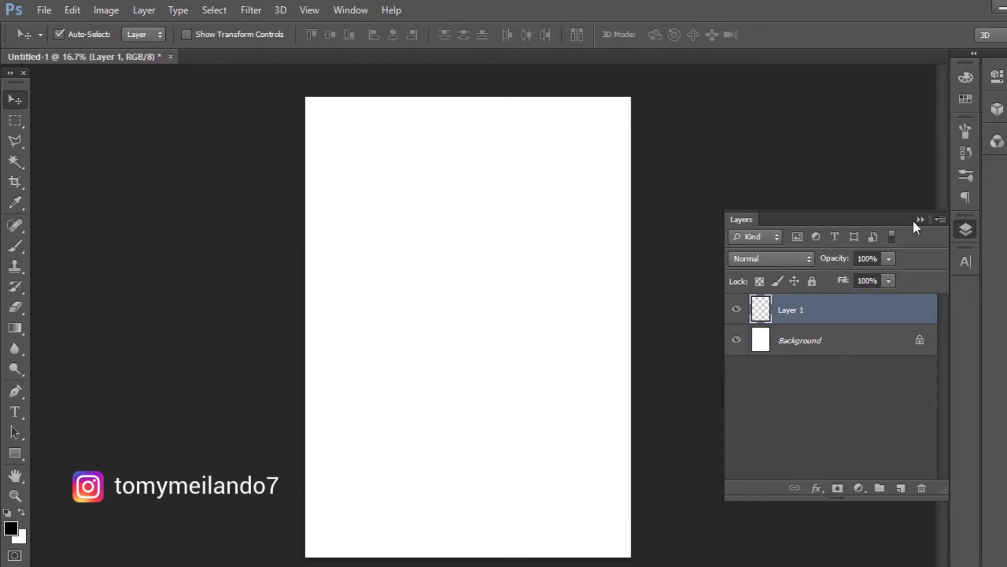
Hide the Layers panel and bring it back into view.
click(965, 227)
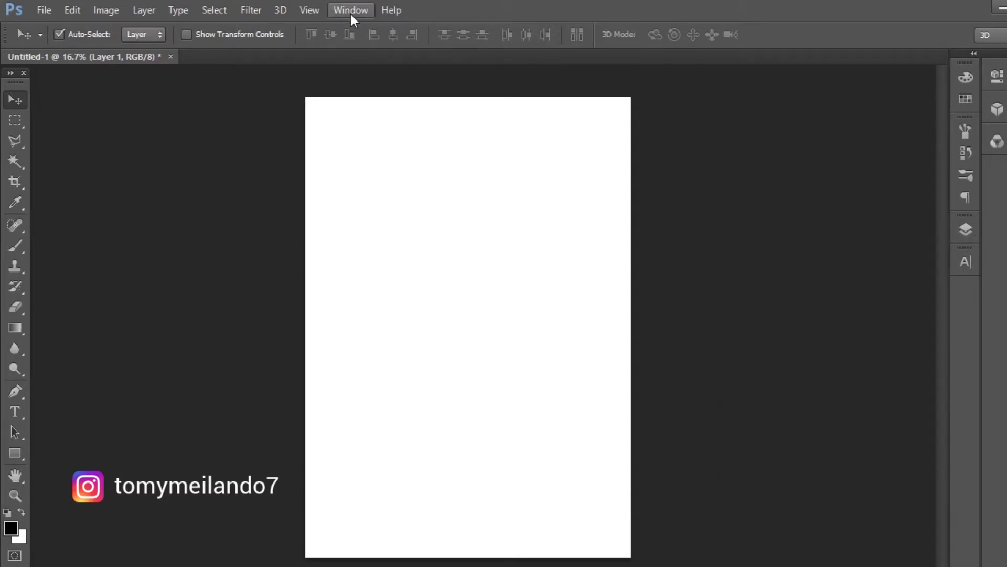
click(350, 10)
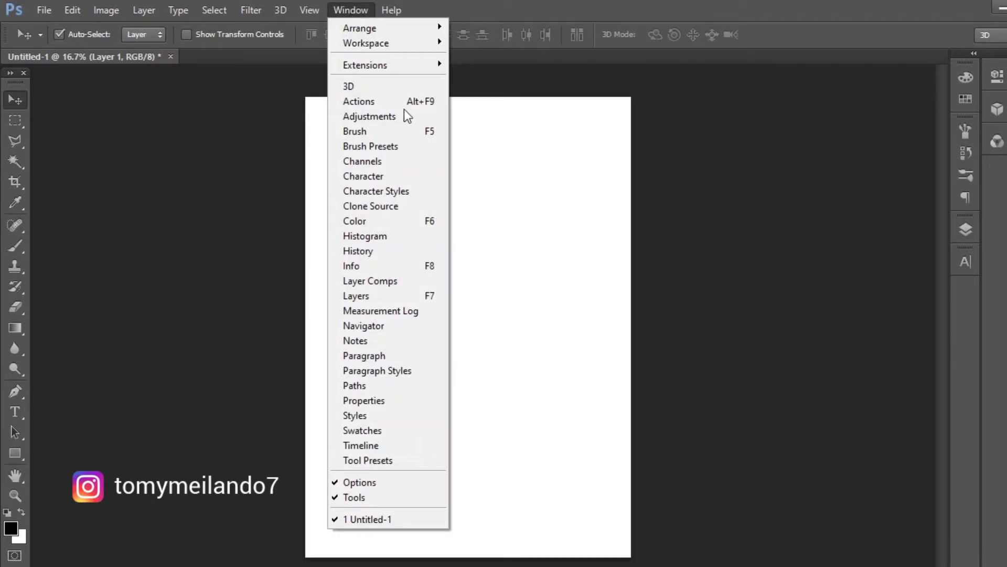
click(397, 300)
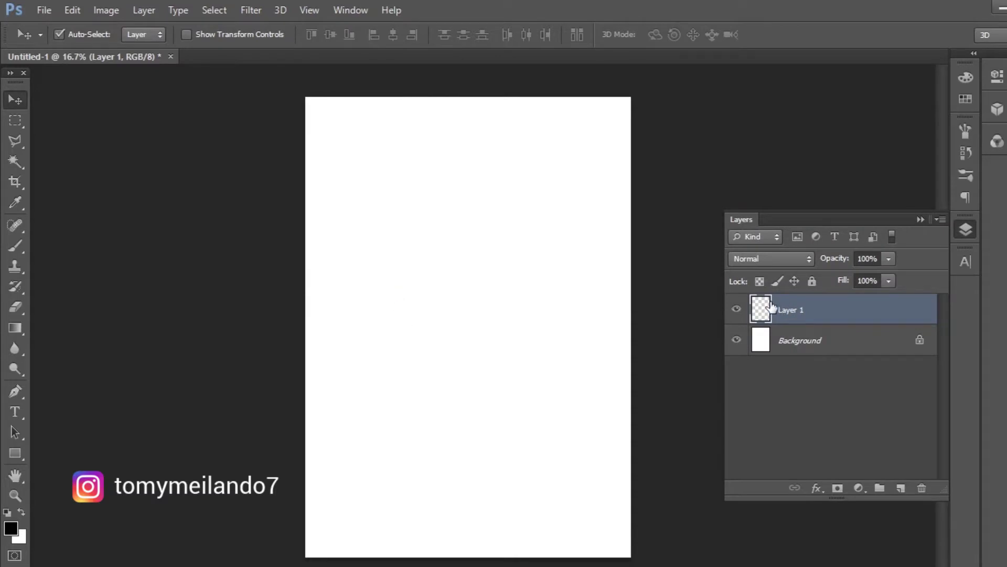
Activate the Horizontal Type tool with the Roboto font family in the Black style.
click(18, 411)
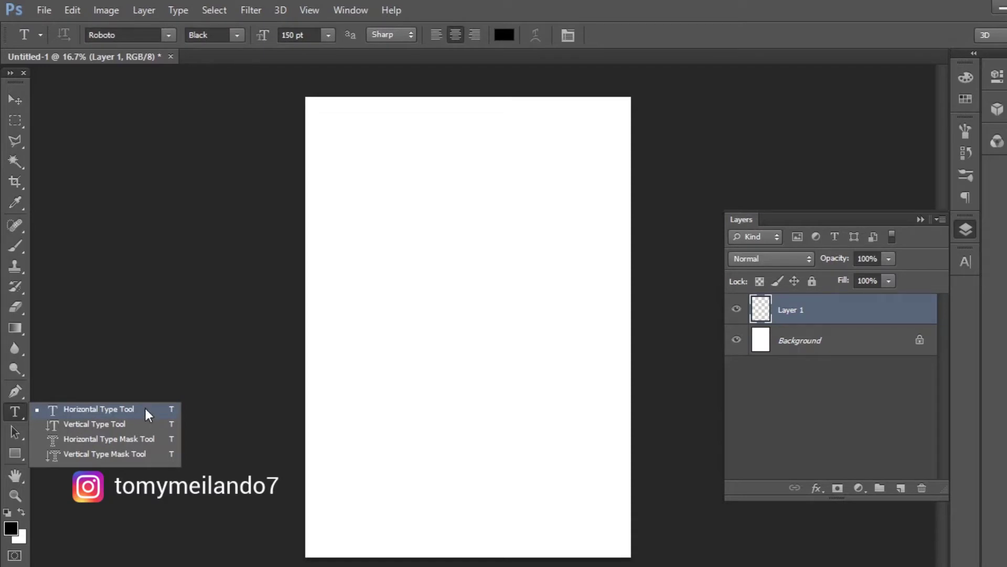
click(16, 102)
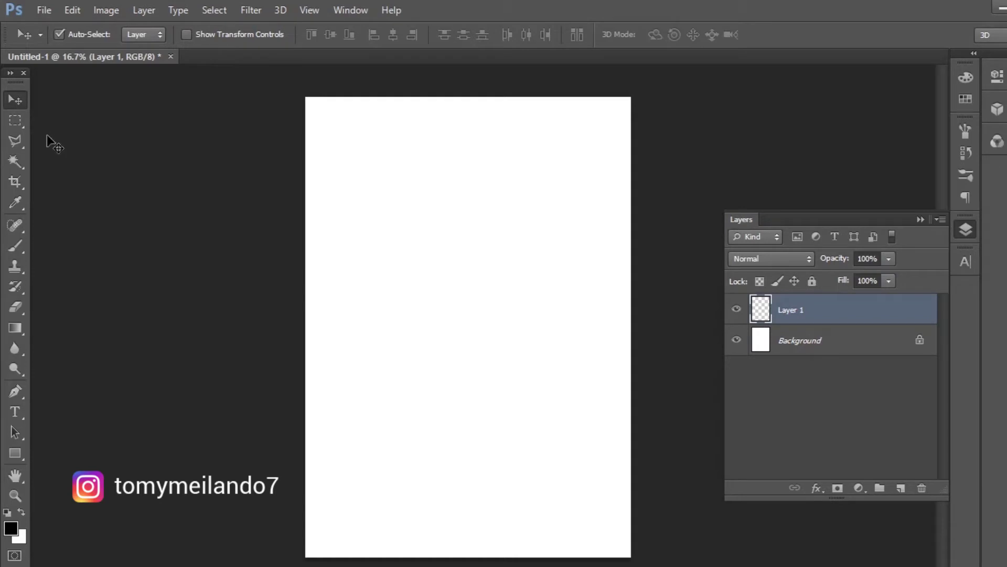
key(t)
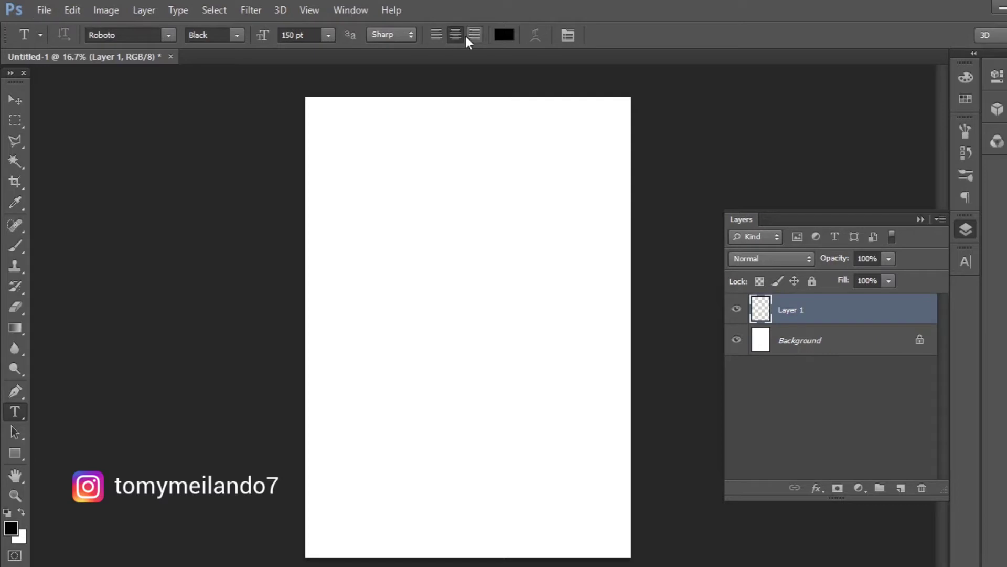
click(169, 35)
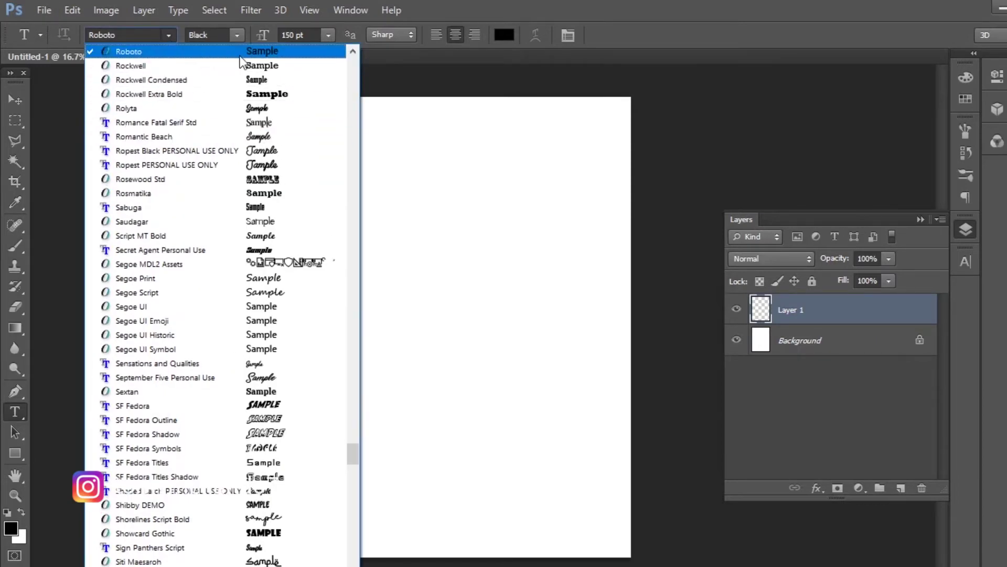
click(241, 32)
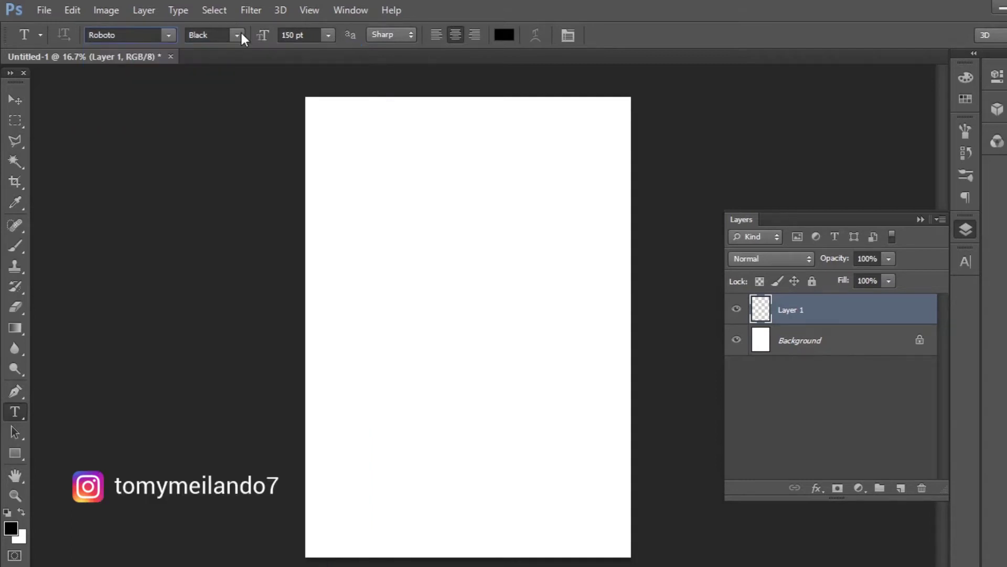
click(241, 32)
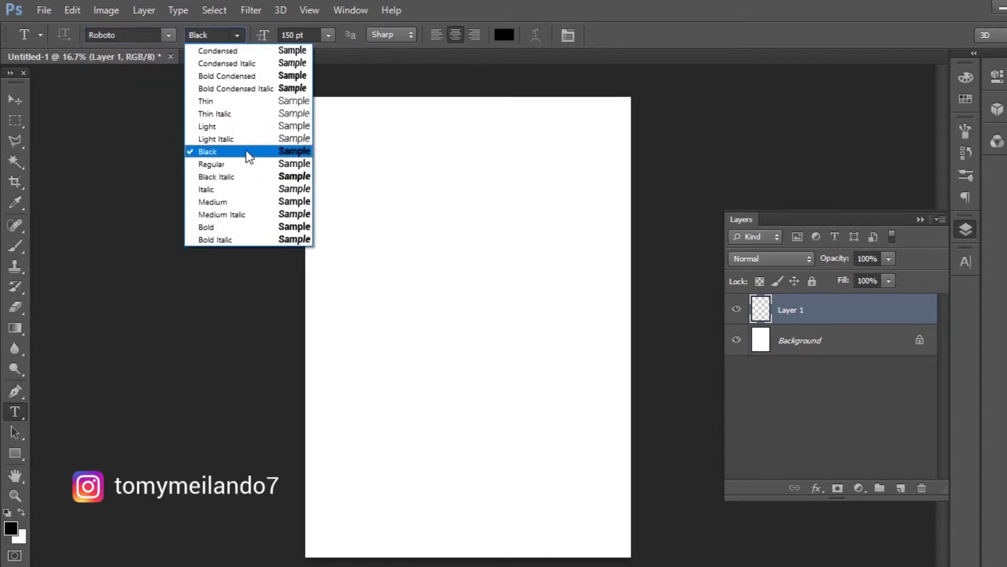
click(312, 21)
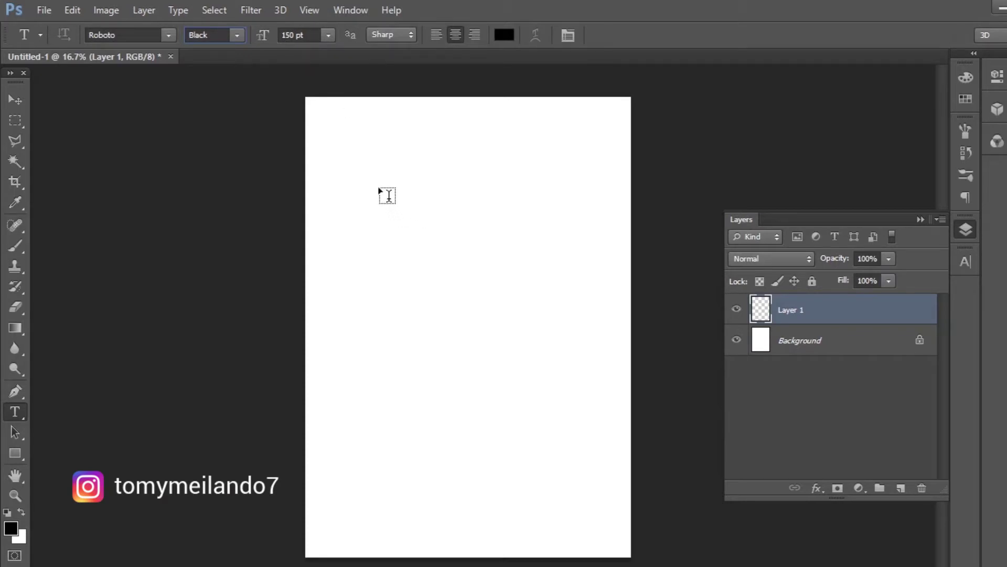
Set the text colour to orange with RGB values 250, 153, 1 (hex fa9901).
click(504, 36)
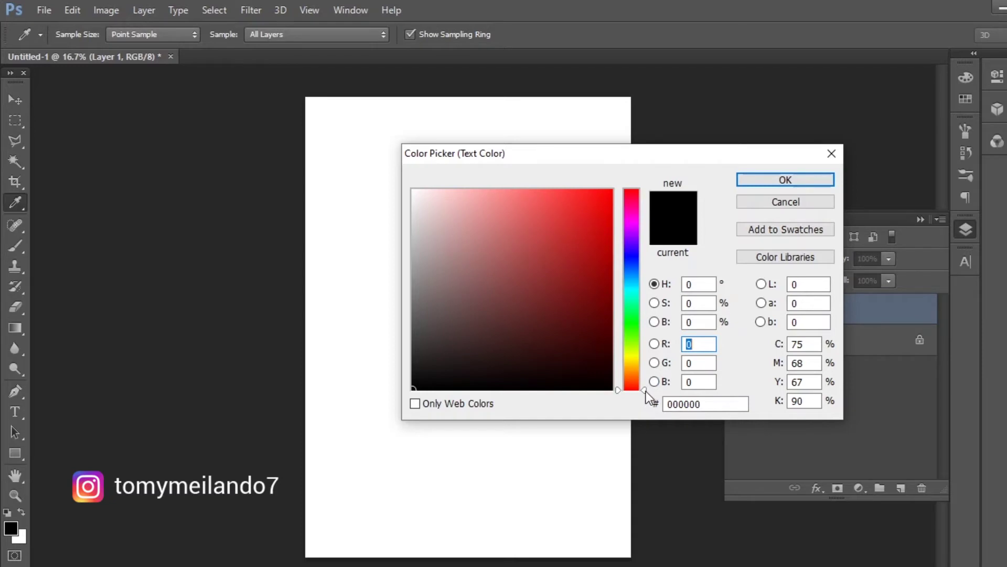
drag(646, 392, 644, 369)
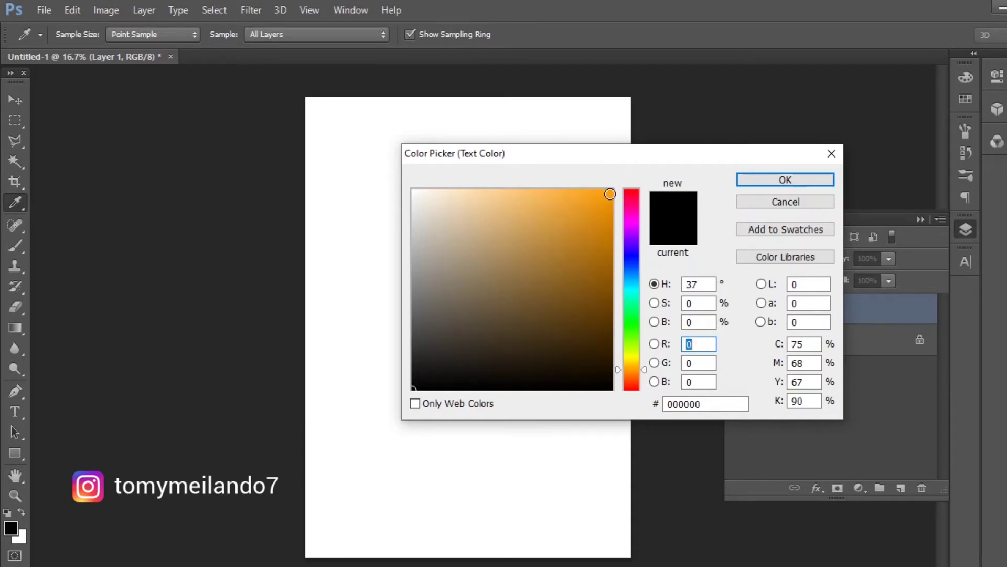
click(609, 193)
click(609, 234)
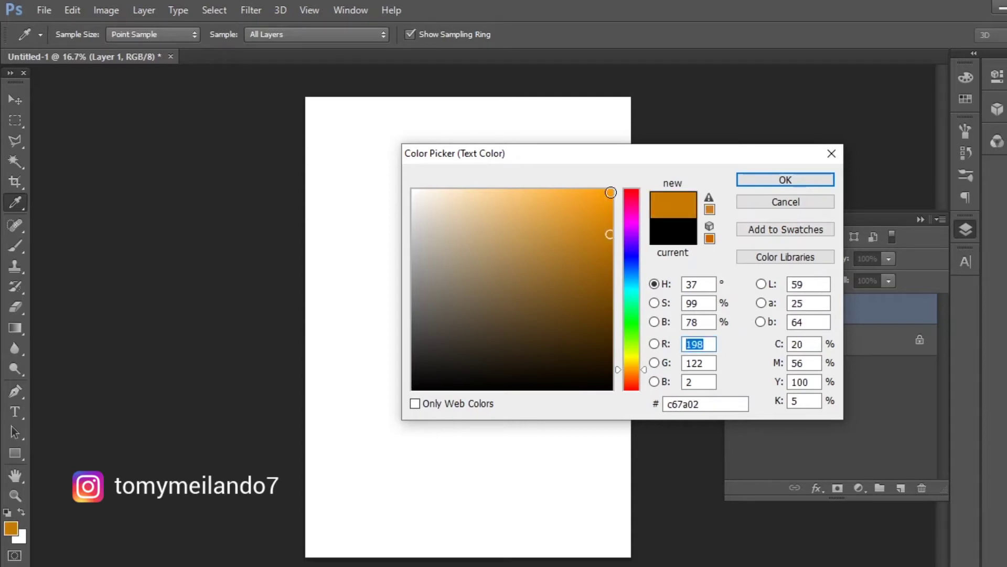
click(609, 194)
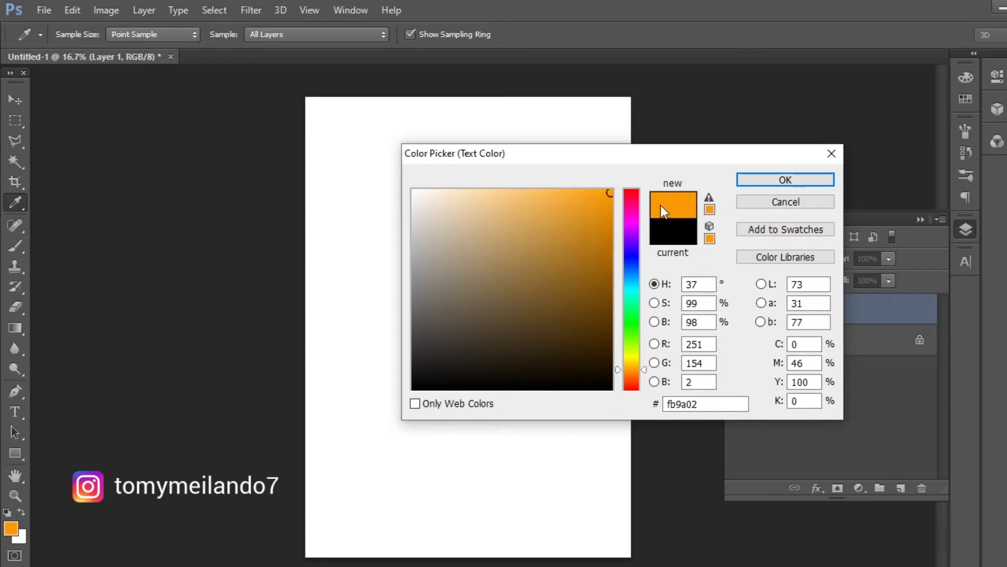
double_click(697, 343)
text(250)
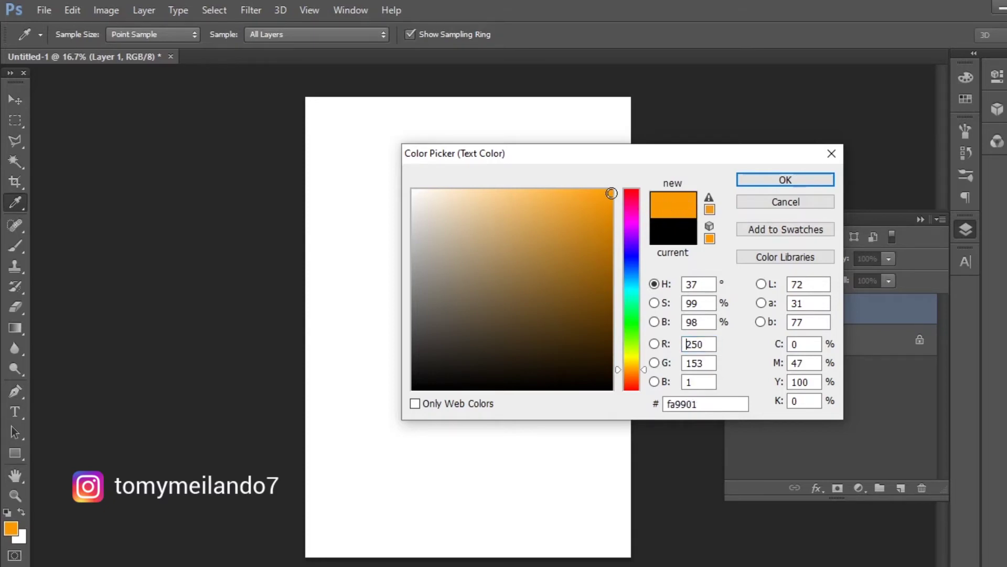
click(783, 181)
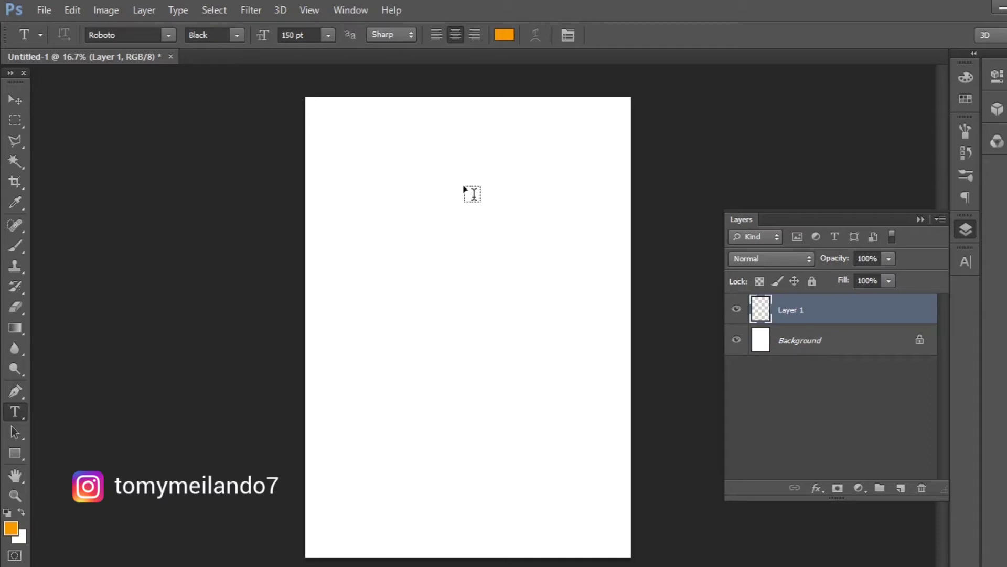
Add the text TEKS near the top of the page and shift it slightly down and to the right.
click(458, 187)
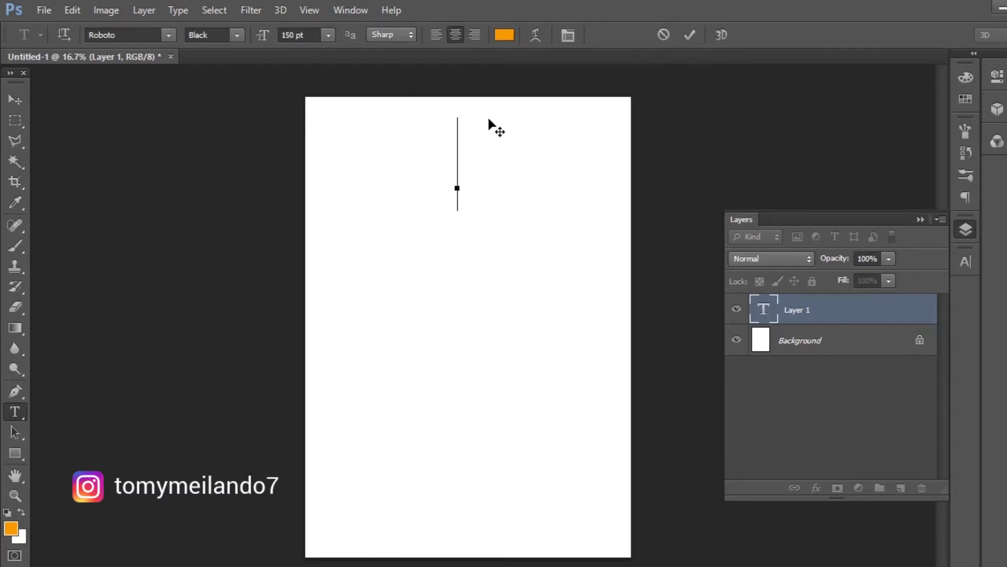
text(TEKS)
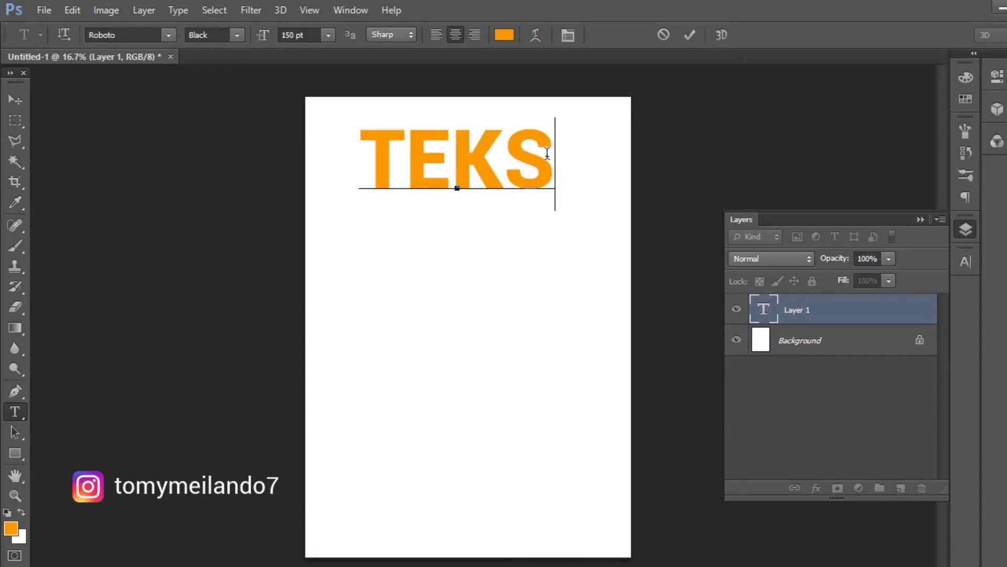
drag(542, 154, 375, 156)
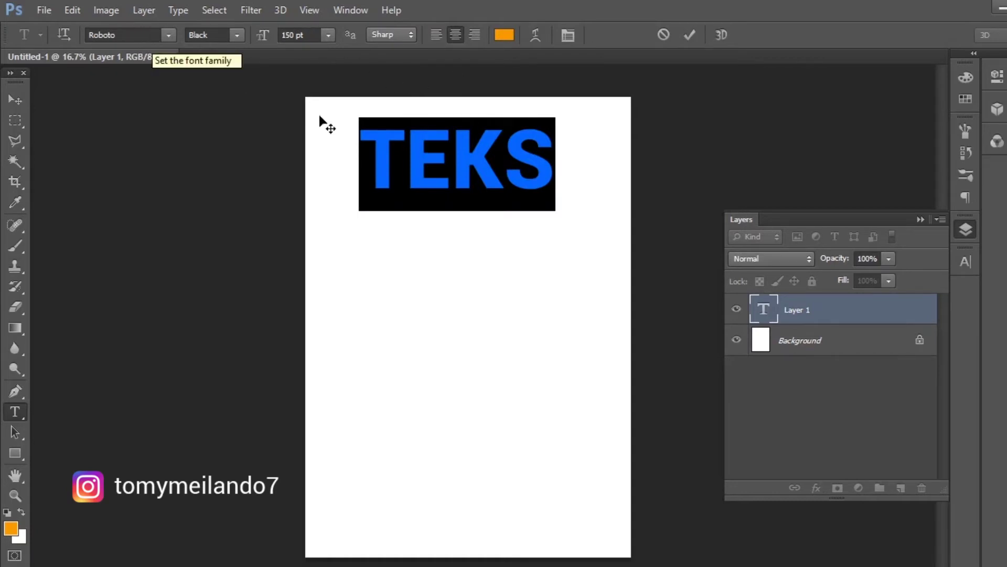
click(554, 158)
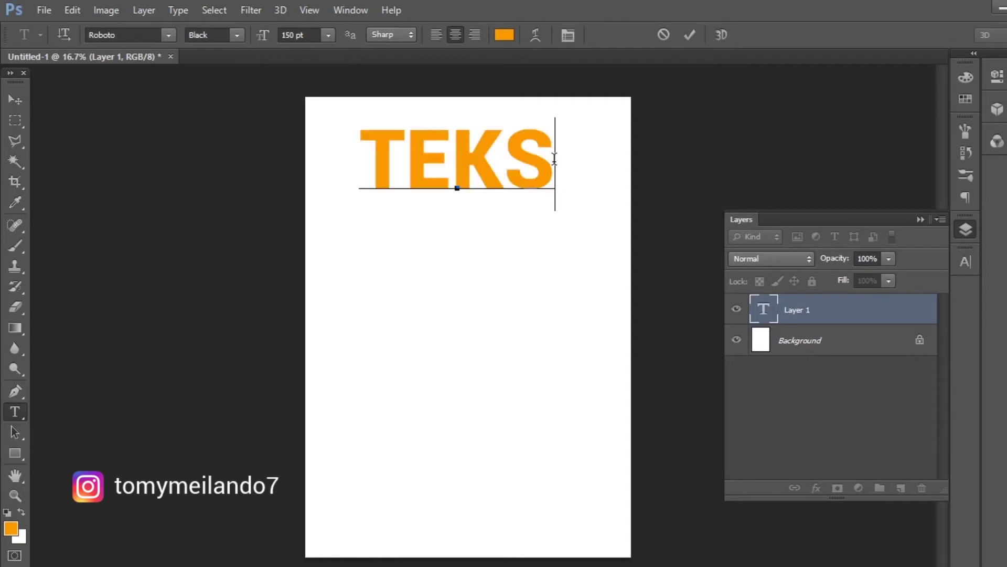
click(690, 35)
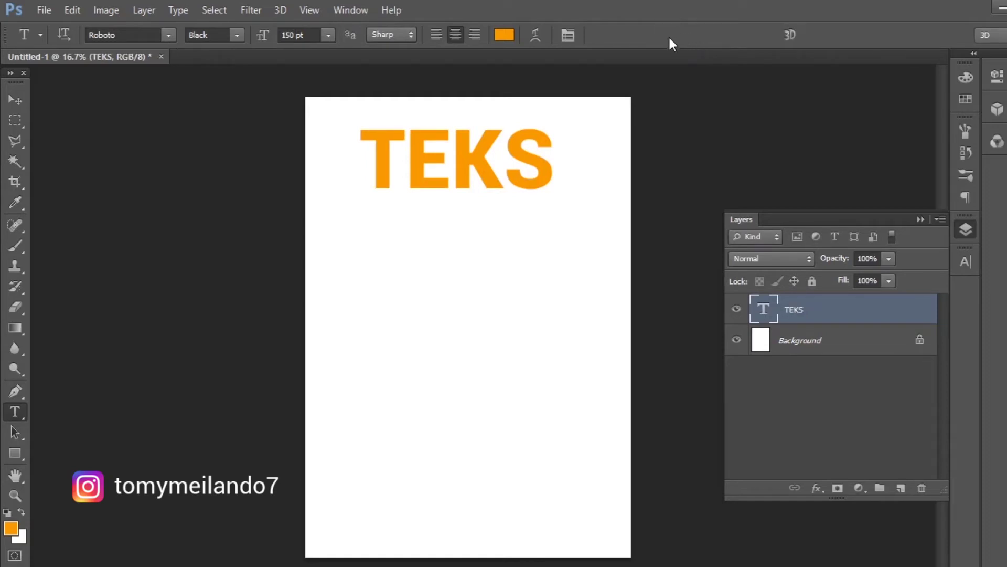
click(16, 99)
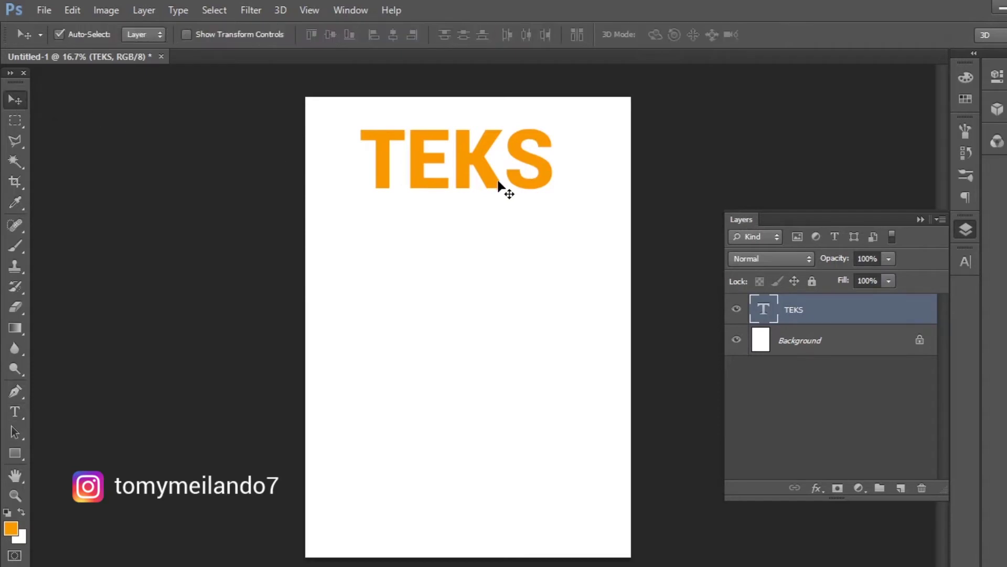
drag(488, 169, 487, 174)
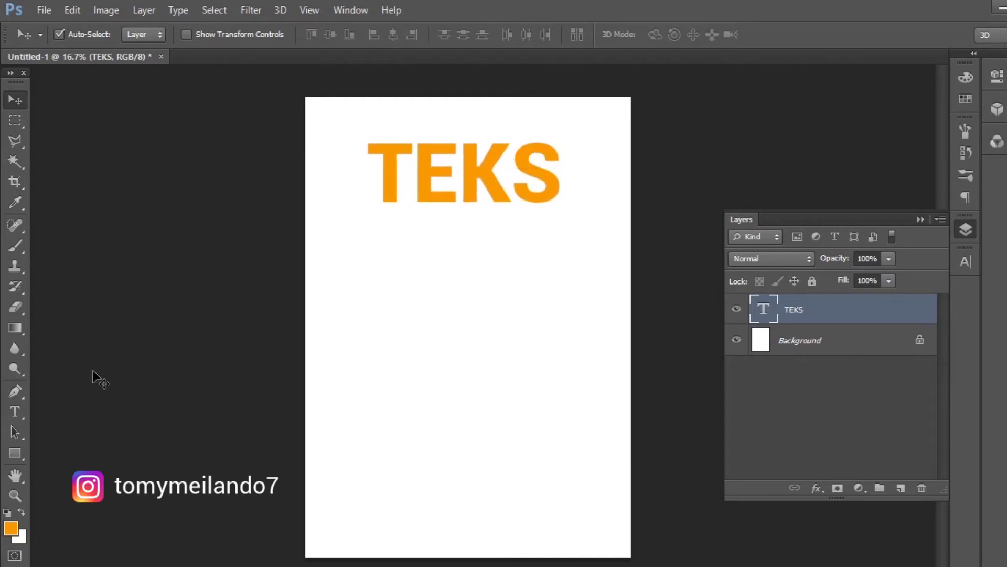
click(15, 412)
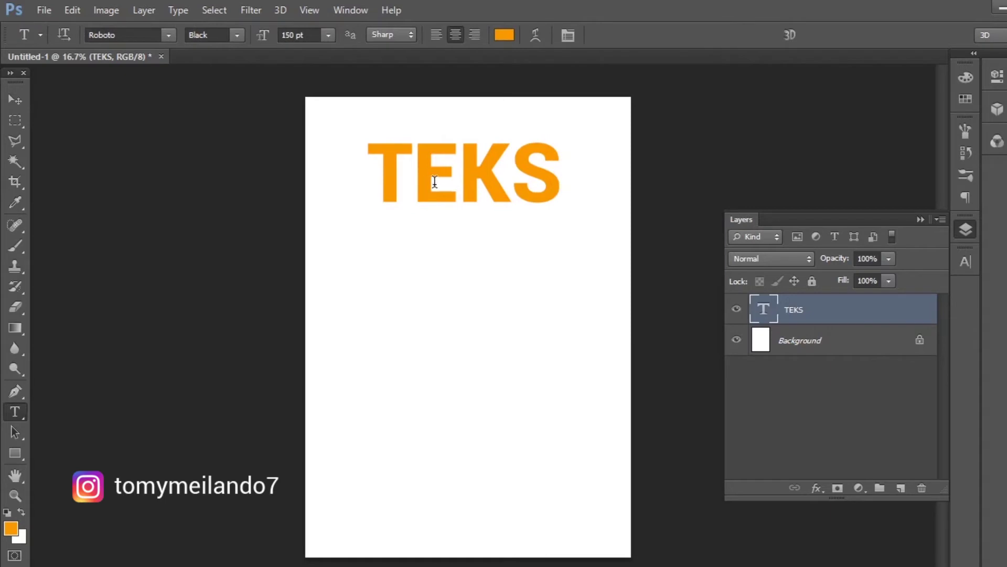
click(559, 169)
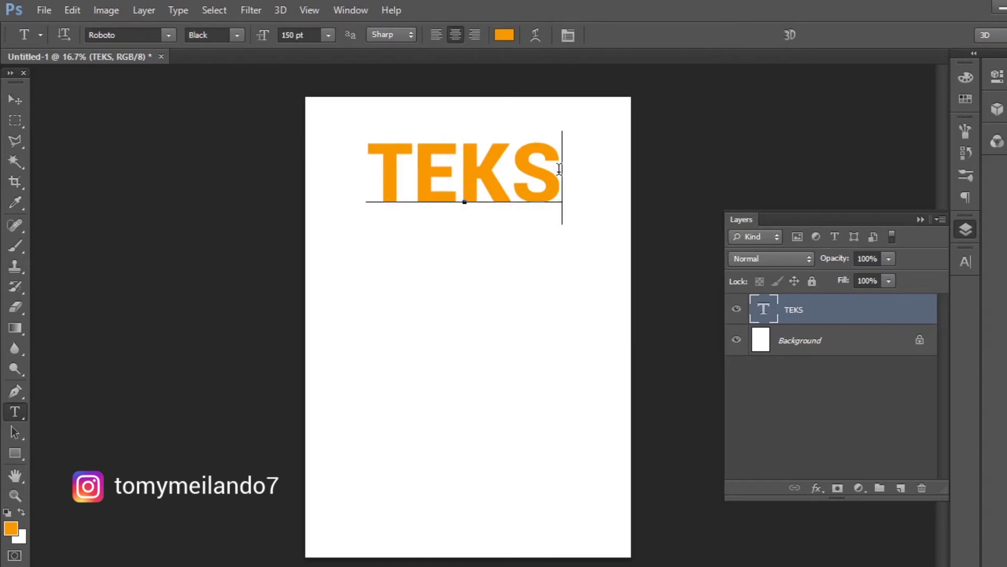
drag(559, 169, 372, 171)
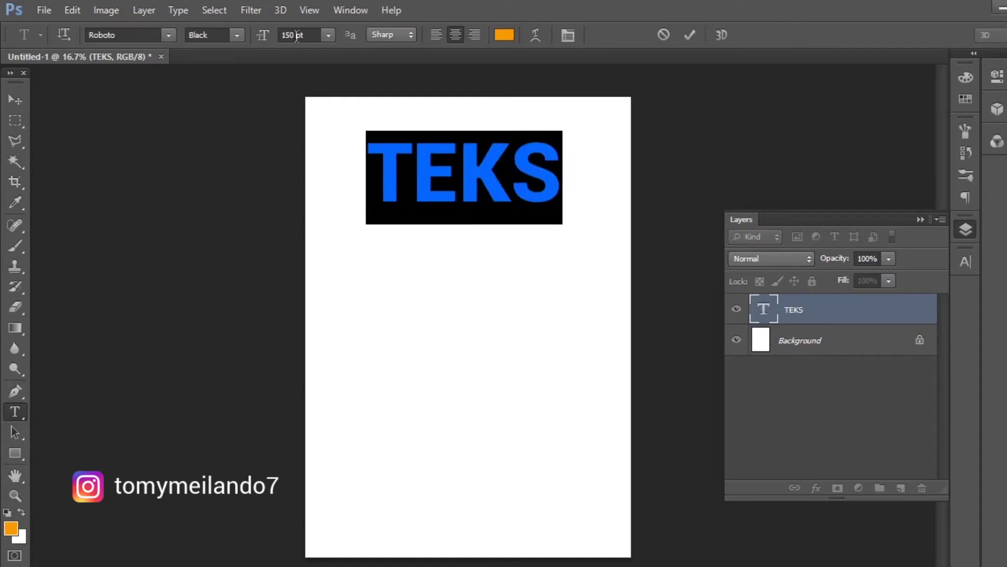
click(689, 36)
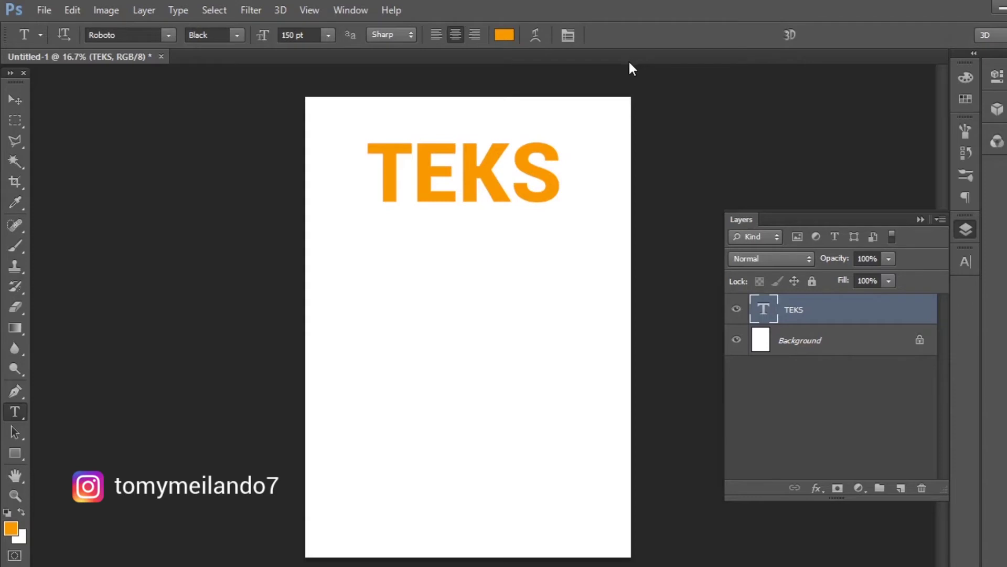
scroll(596, 196, up, 1)
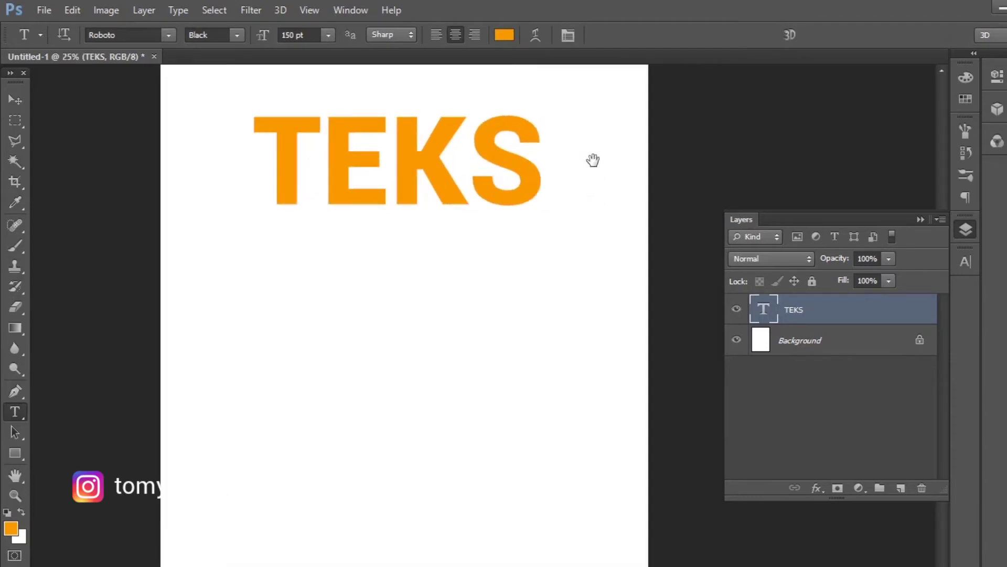
drag(592, 160, 493, 258)
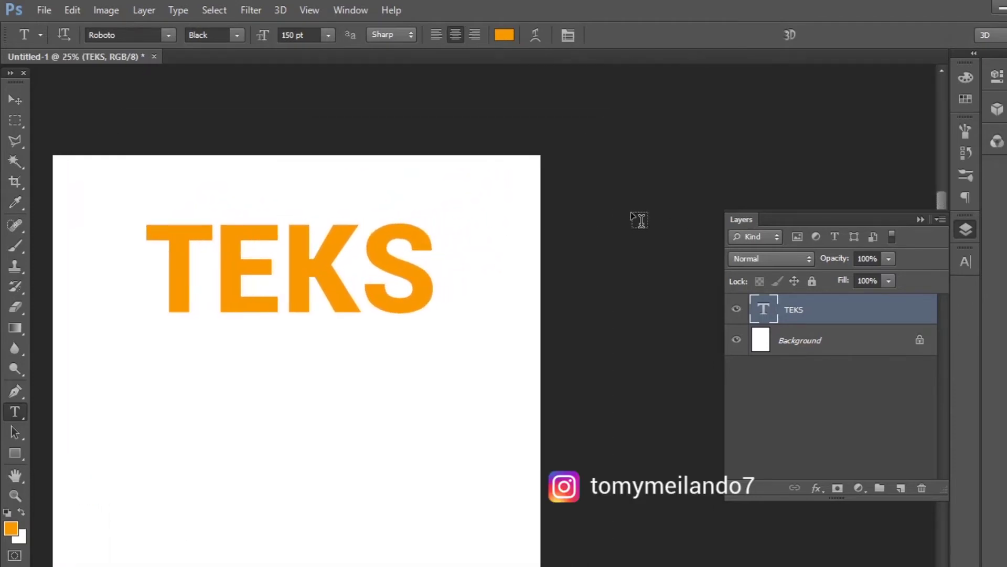
Select the TEKS text layer and reduce the height of the Layers panel.
scroll(571, 181, down, 1)
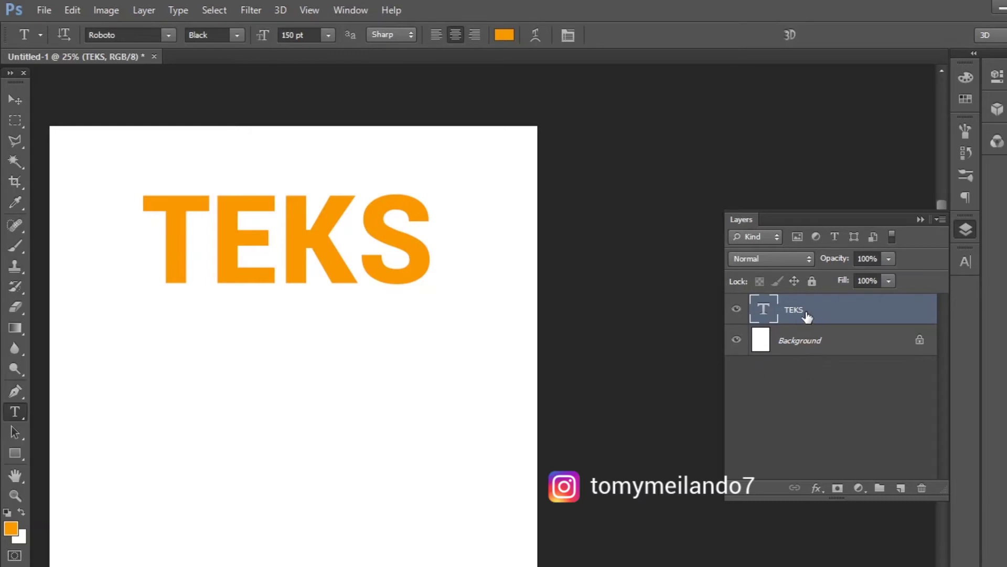
click(798, 348)
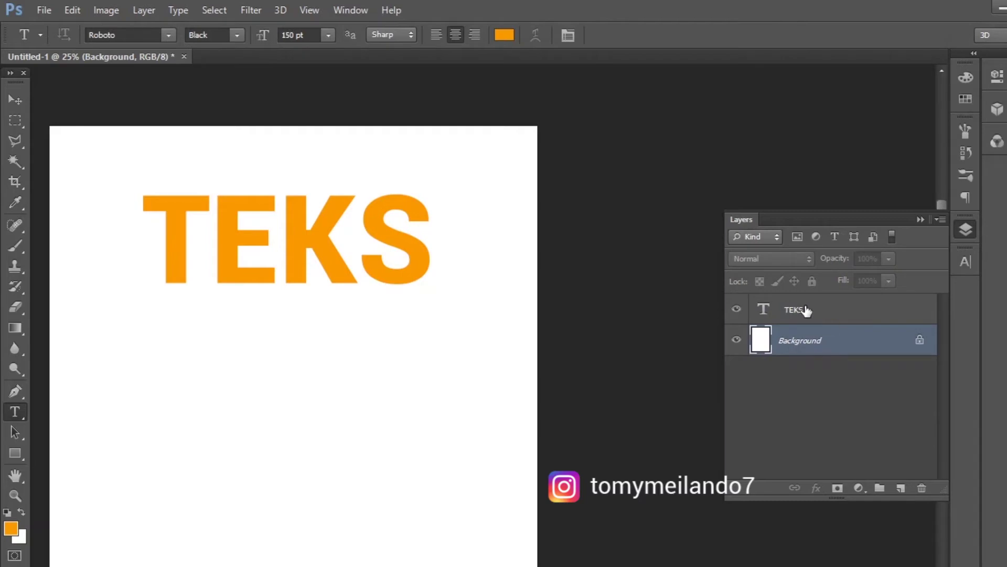
click(806, 309)
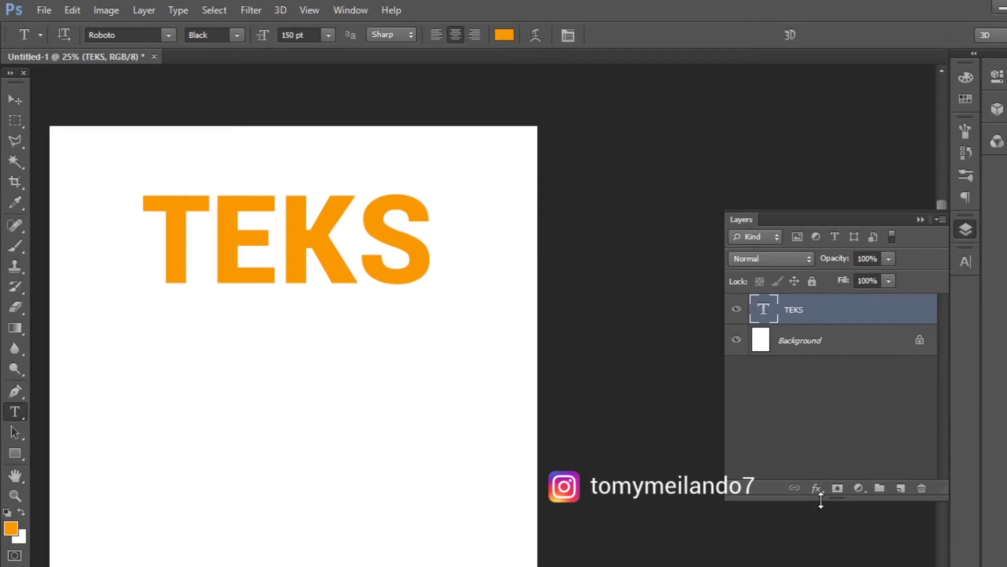
drag(821, 501, 820, 428)
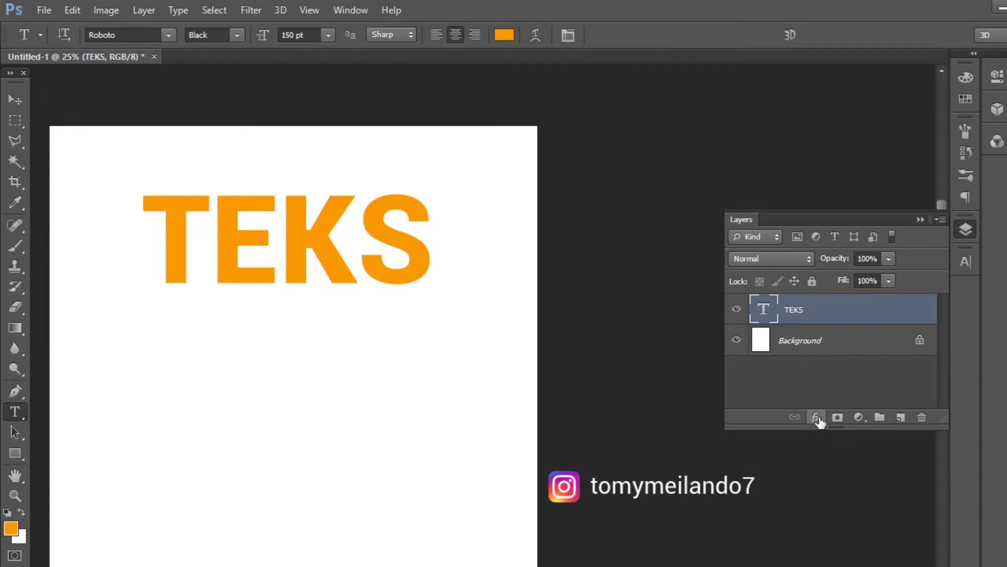
click(817, 418)
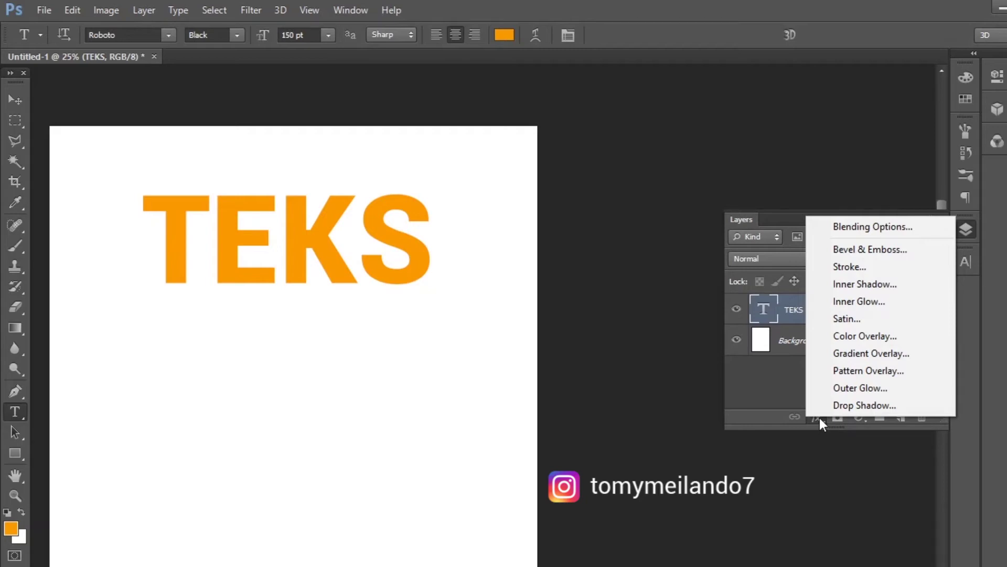
click(890, 251)
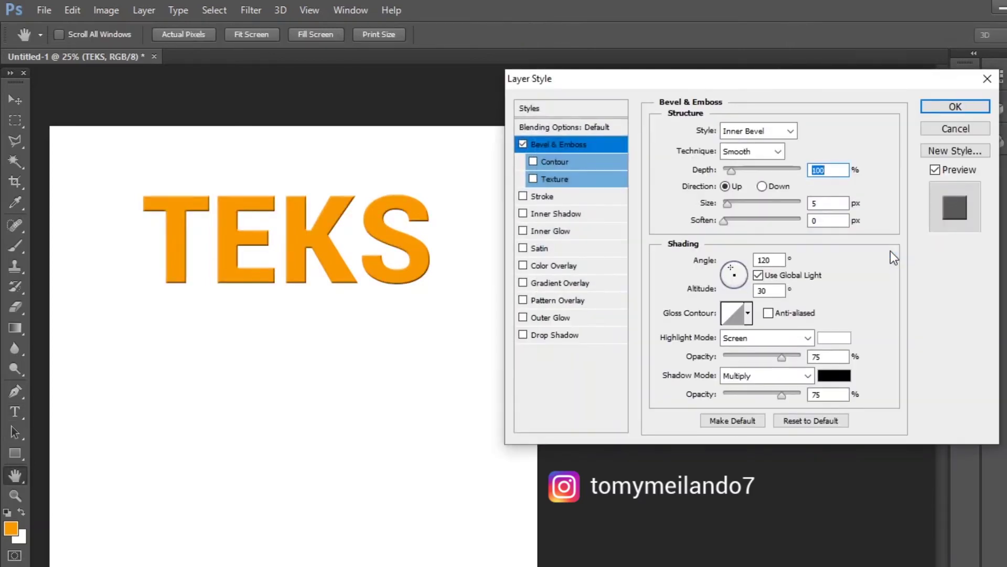
drag(736, 77, 704, 83)
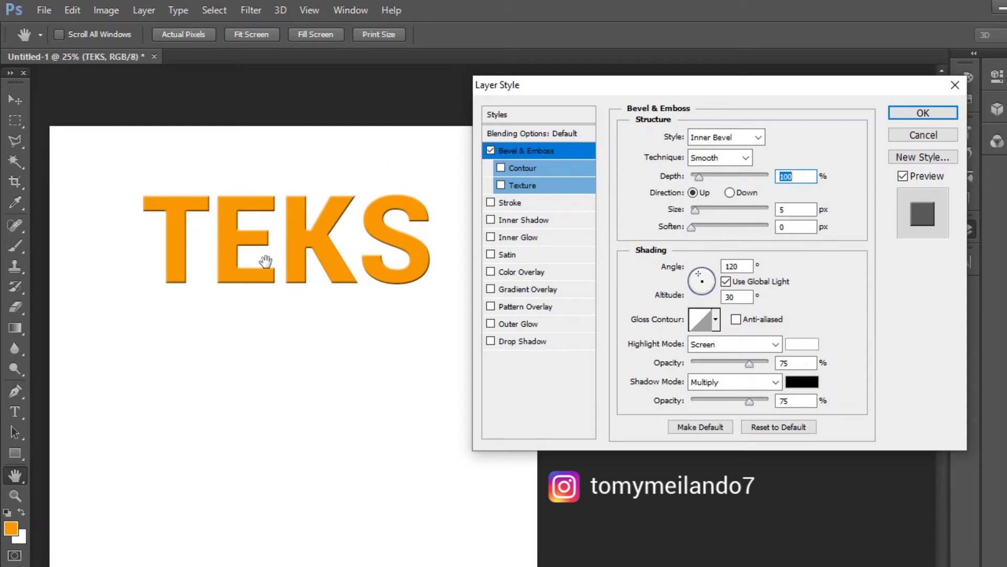
drag(699, 176, 705, 176)
drag(695, 210, 706, 211)
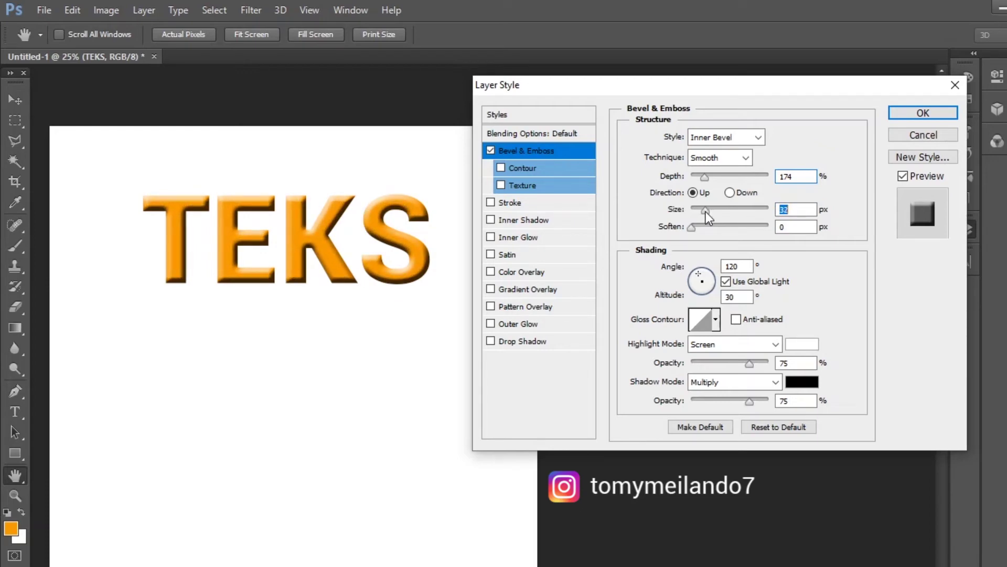
drag(693, 228, 699, 228)
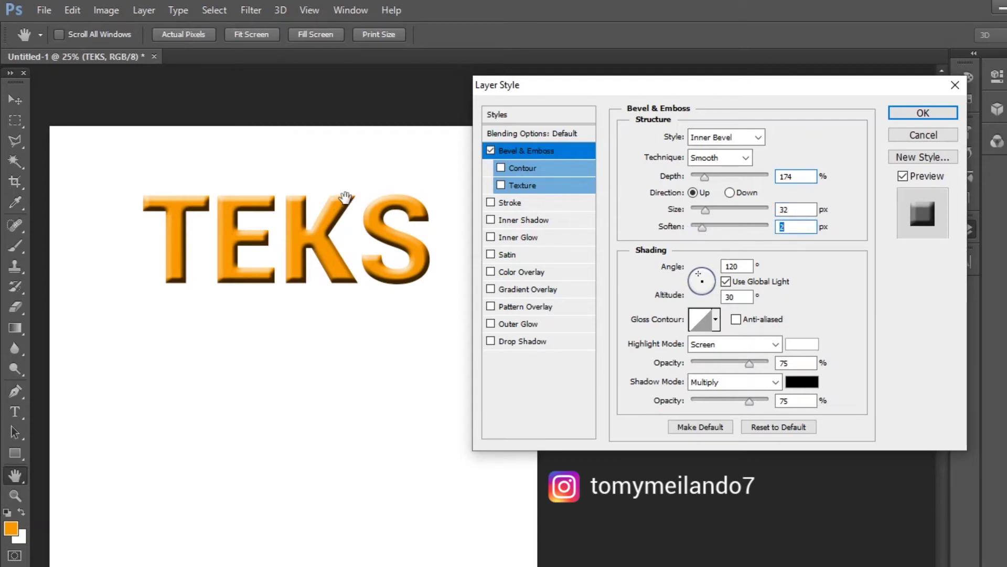
mouse_move(706, 178)
mouse_down()
mouse_move(718, 179)
mouse_move(709, 186)
mouse_up()
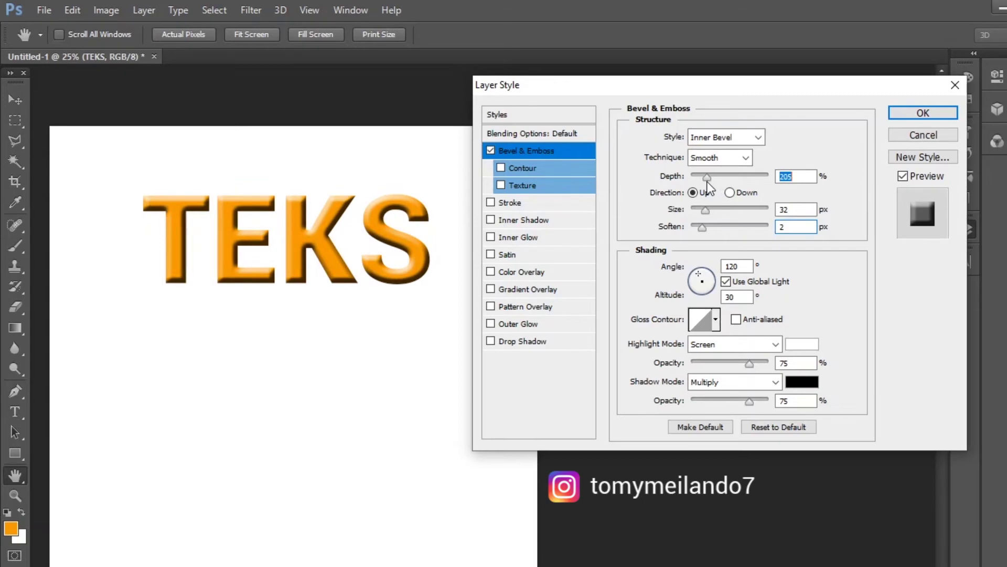
drag(710, 184, 714, 181)
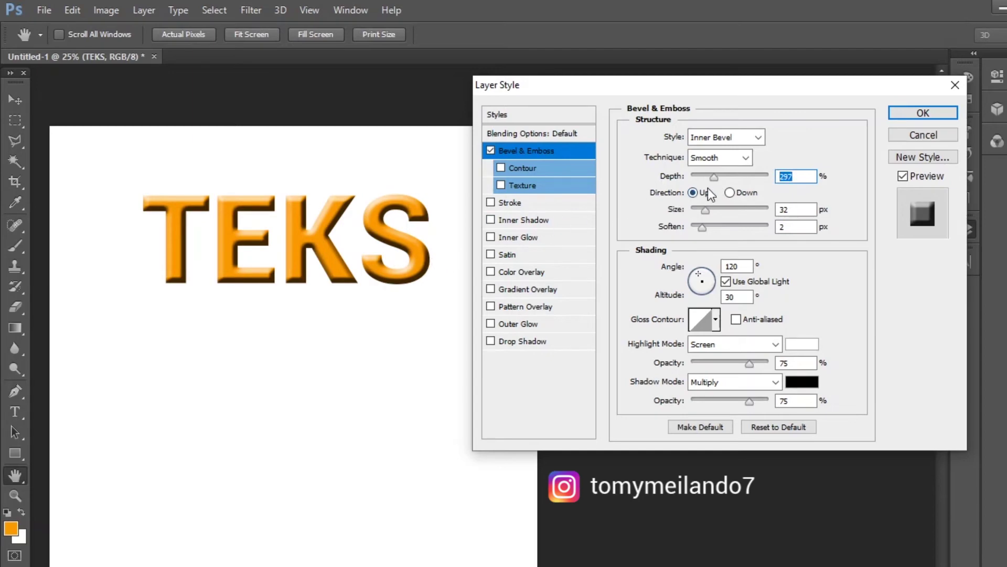
drag(713, 178, 708, 179)
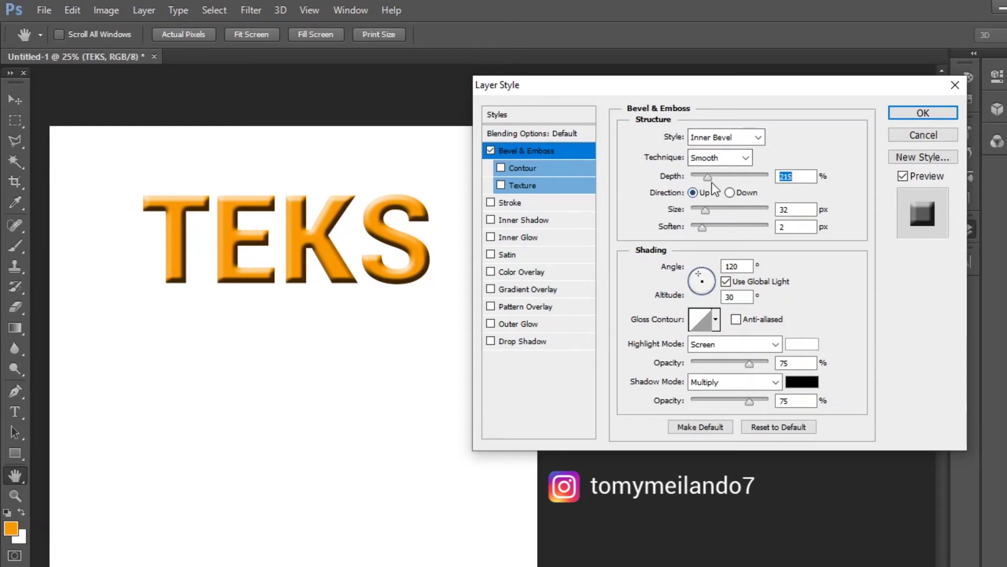
click(801, 179)
click(908, 137)
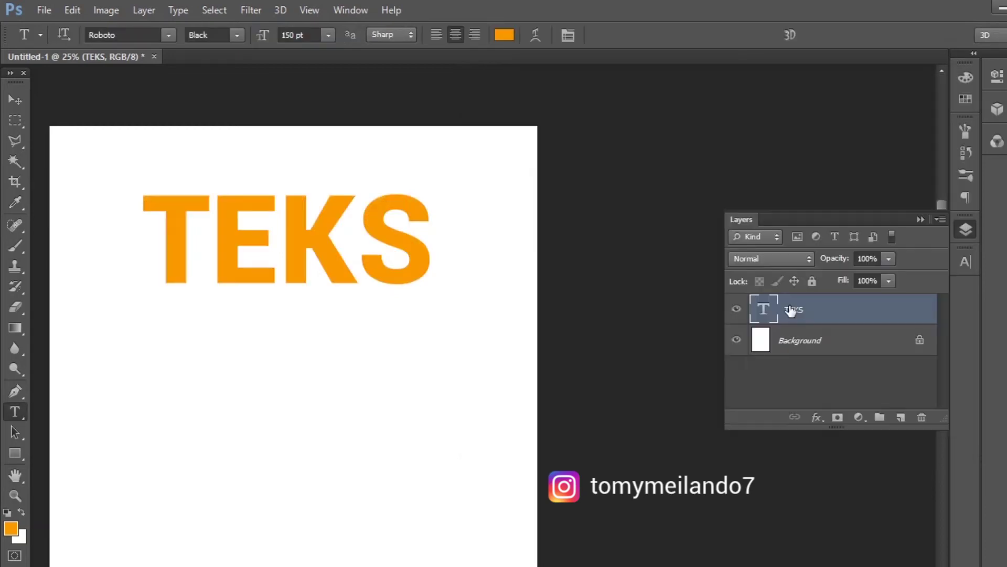
Apply a Smooth Inner Bevel from Bevel & Emboss to the orange TEKS layer with depth 256%, size 29 px and soften 2 px.
click(820, 417)
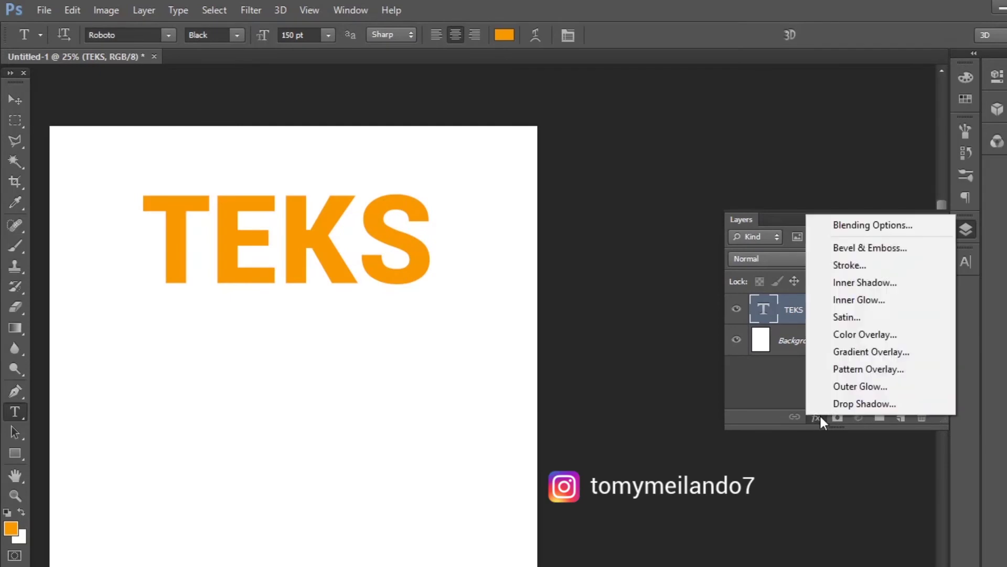
click(852, 246)
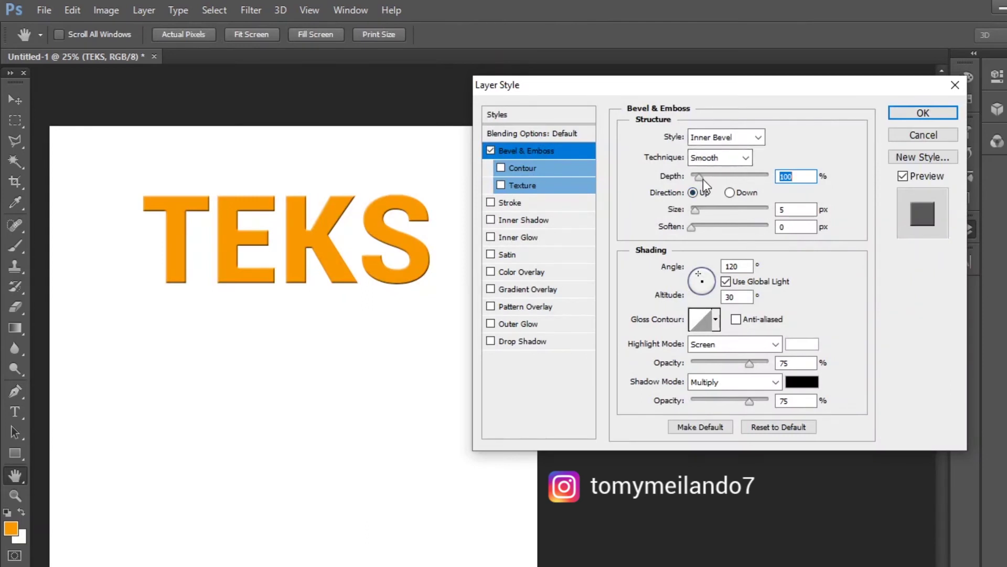
drag(703, 178, 711, 179)
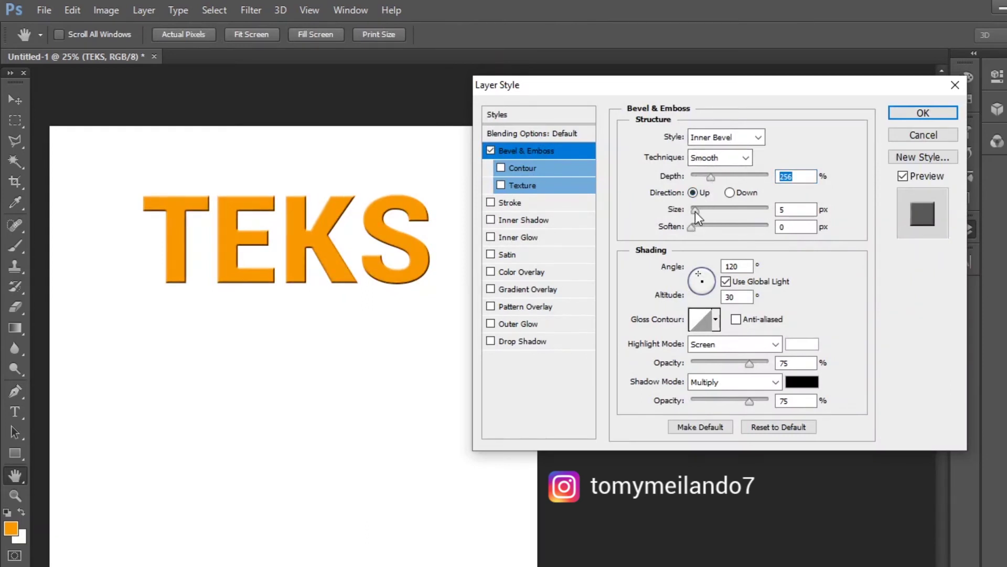
mouse_move(695, 212)
mouse_down()
mouse_move(705, 212)
mouse_move(696, 231)
mouse_up()
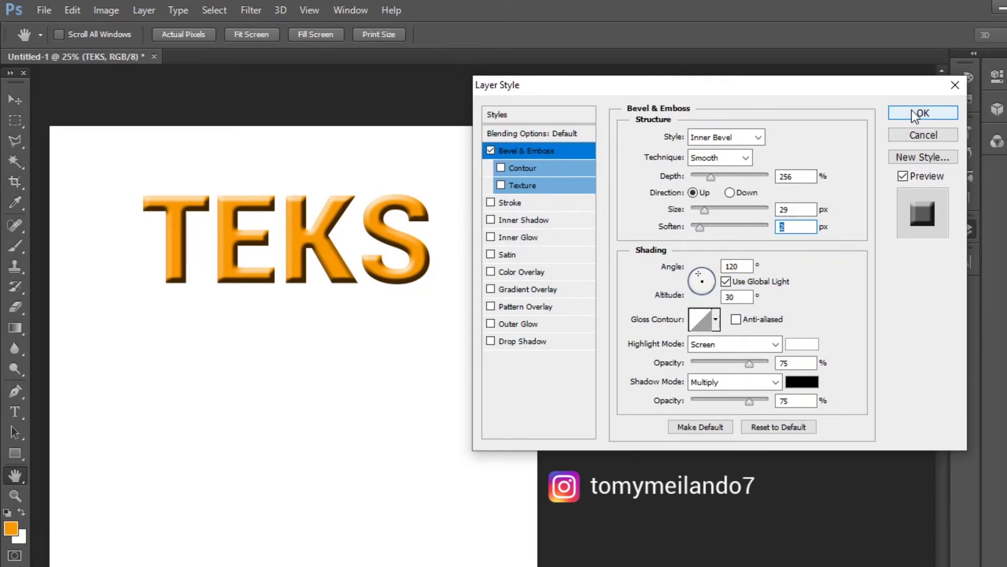
click(916, 113)
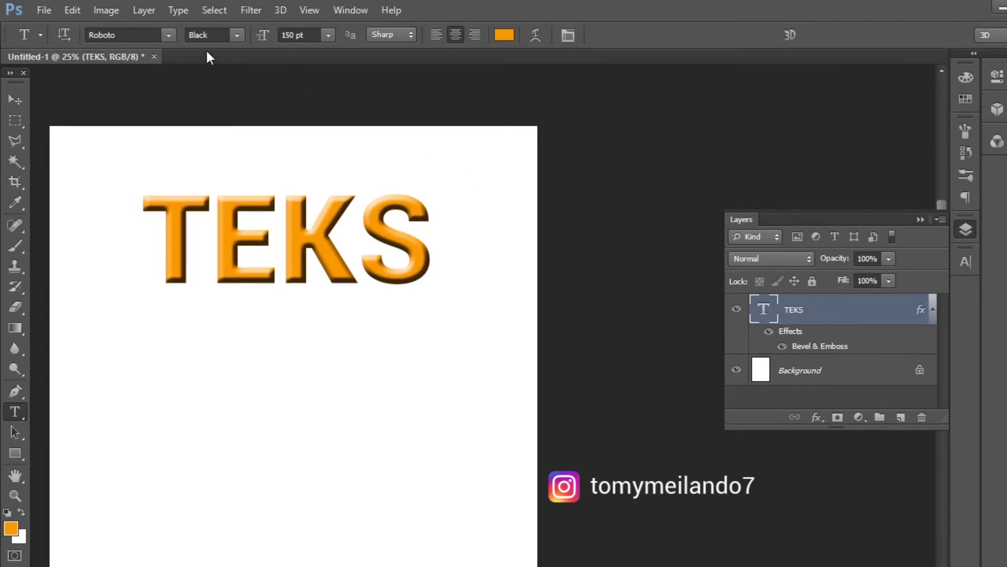
Create a new empty layer above the TEKS text layer with the default settings.
click(146, 14)
mouse_move(223, 29)
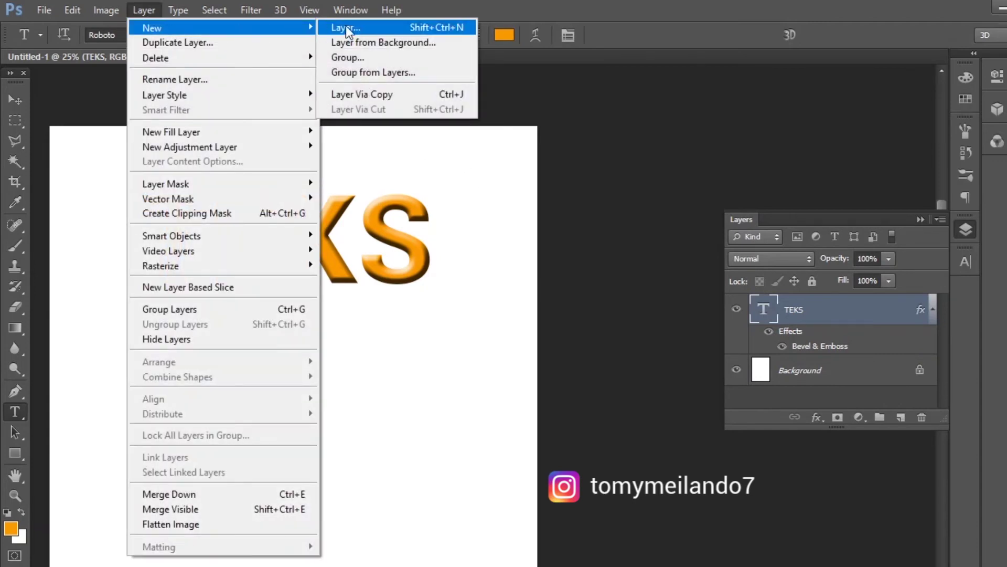
click(455, 28)
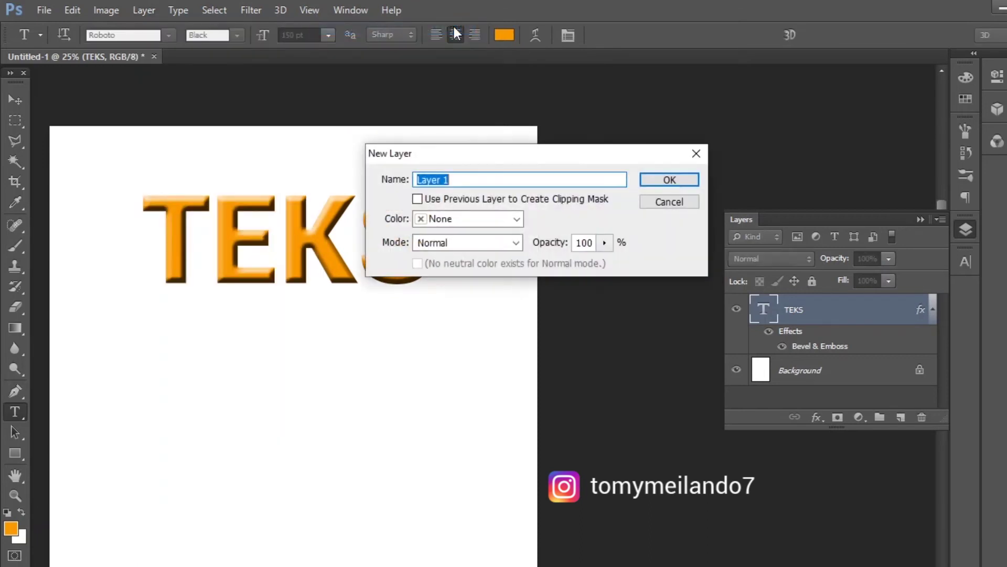
click(669, 180)
Activate the Horizontal Type tool and set the text colour to yellow with RGB values 250, 194, 1 (hex fac201).
right_click(21, 410)
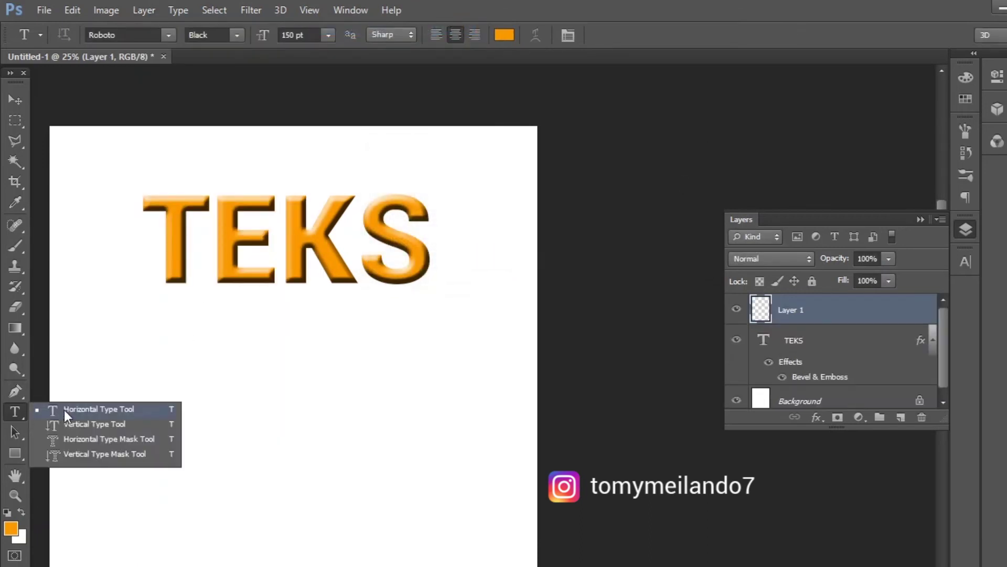
click(64, 410)
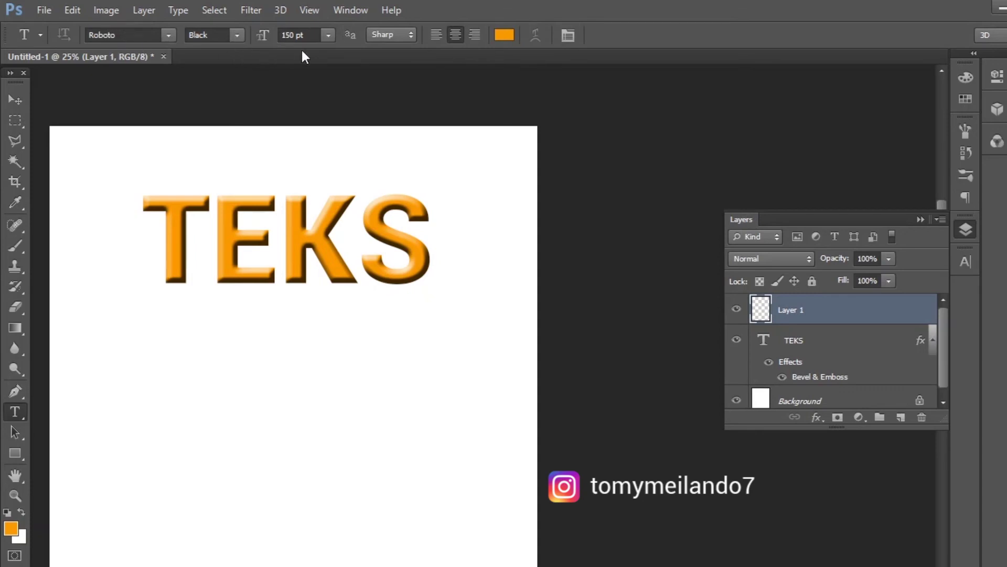
click(504, 35)
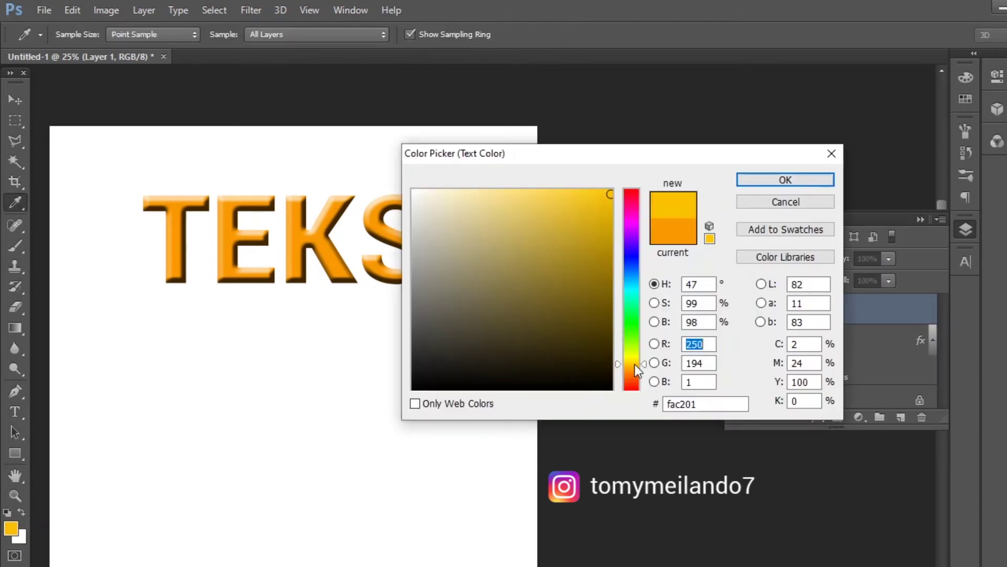
click(769, 181)
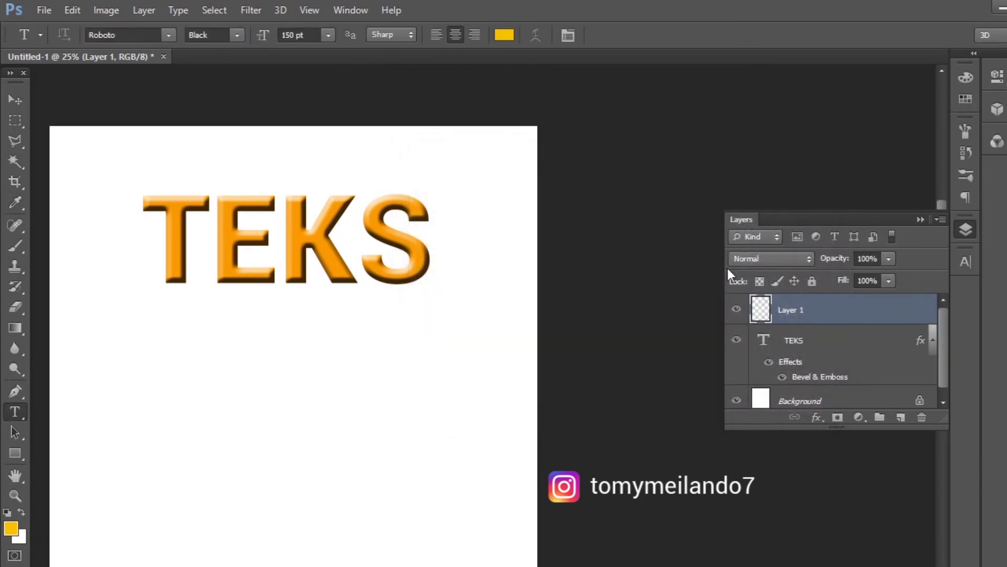
Add a yellow TEKS text below the orange one and shift it slightly down and to the left.
click(298, 372)
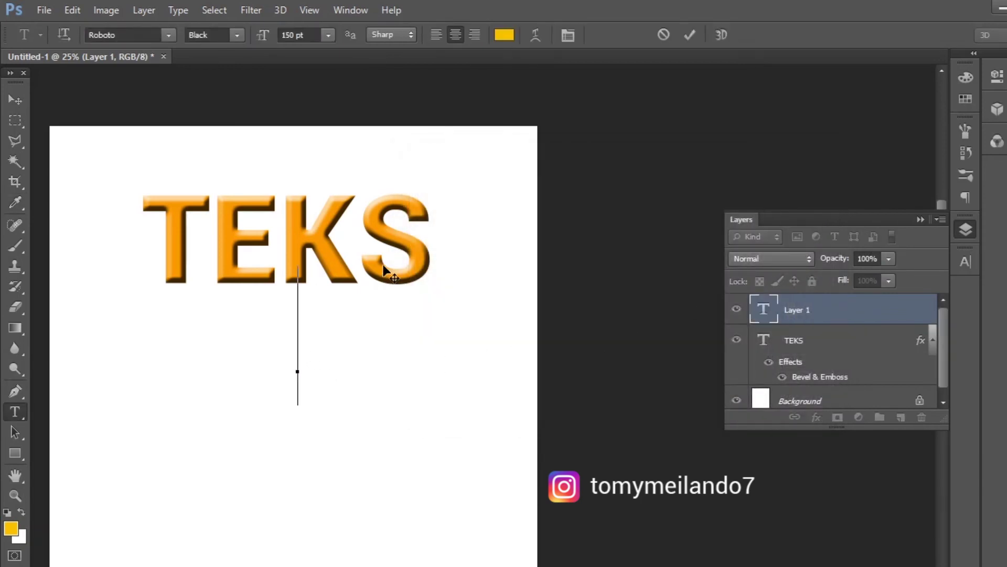
text(TEKS)
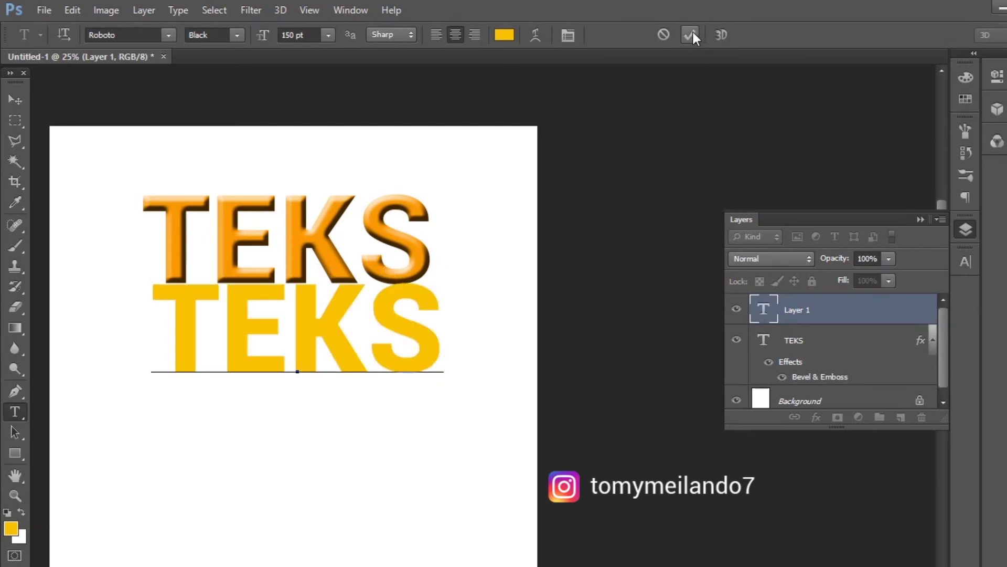
click(690, 35)
key(v)
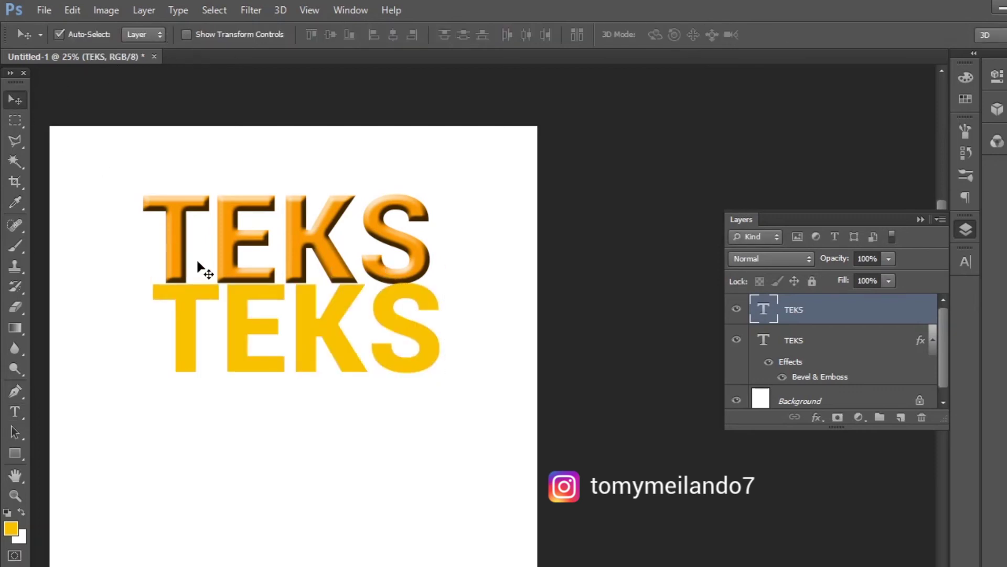
drag(319, 331, 315, 348)
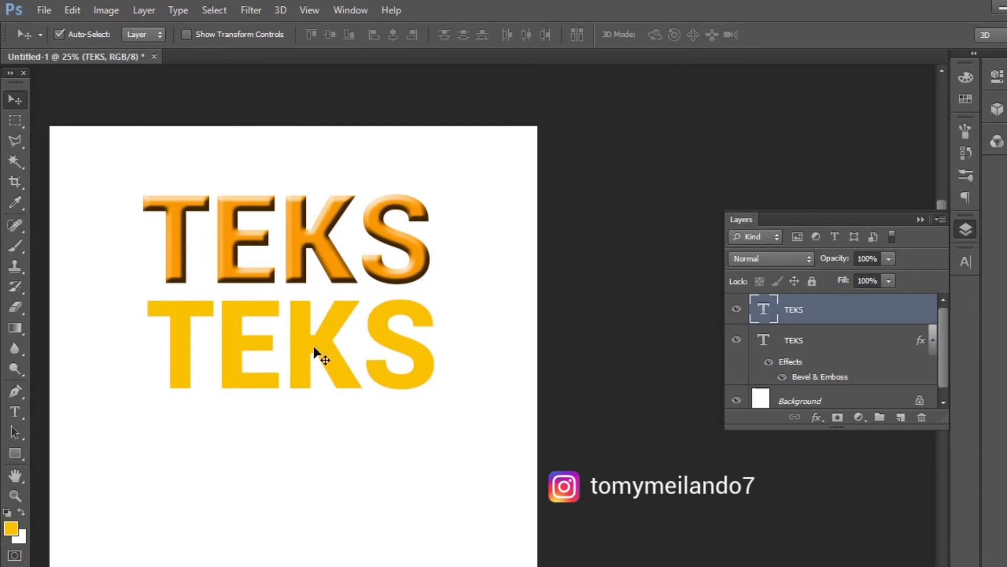
Apply a Chisel Hard Inner Bevel from Bevel & Emboss to the yellow TEKS layer with depth 225% and size 24 px.
click(817, 418)
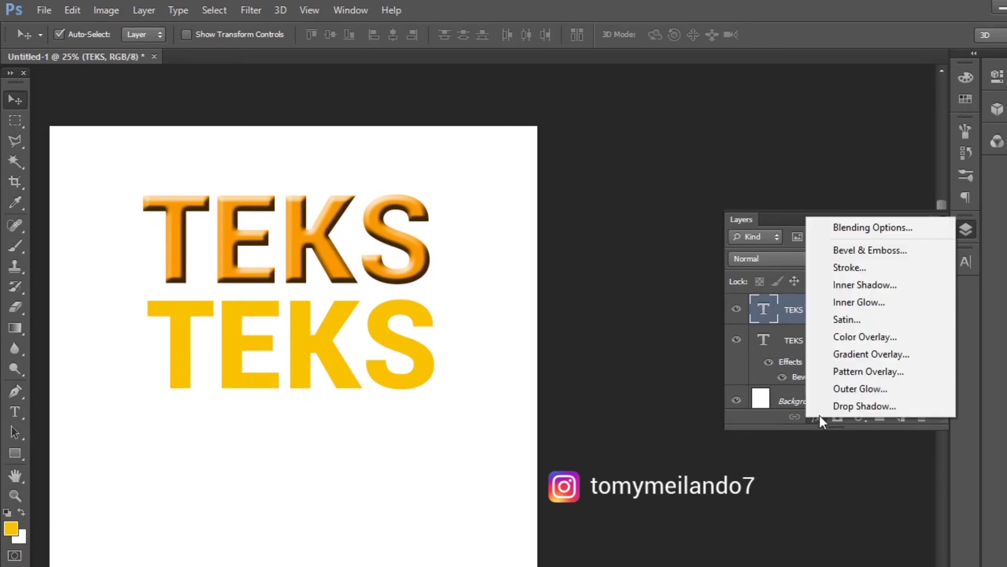
click(865, 250)
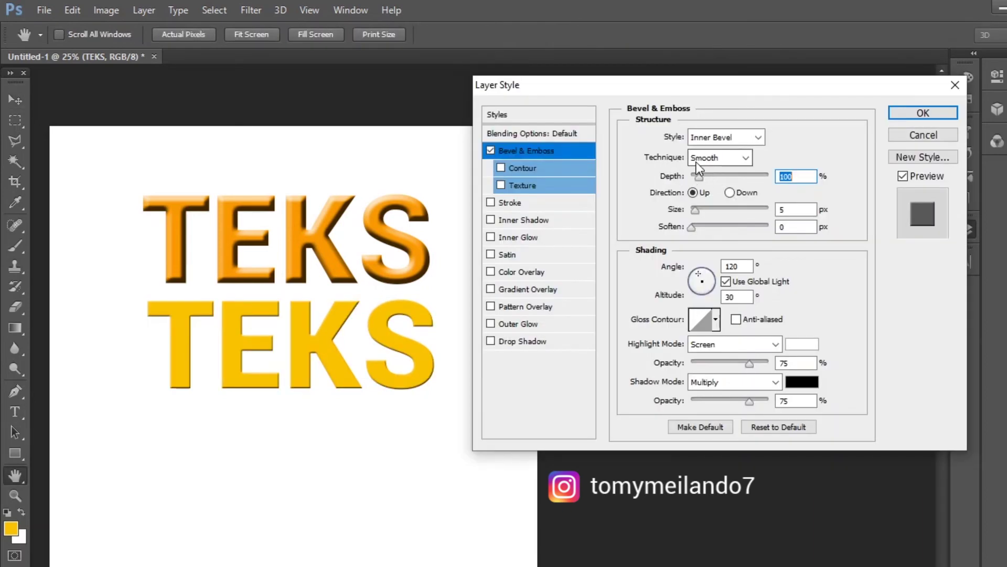
click(745, 160)
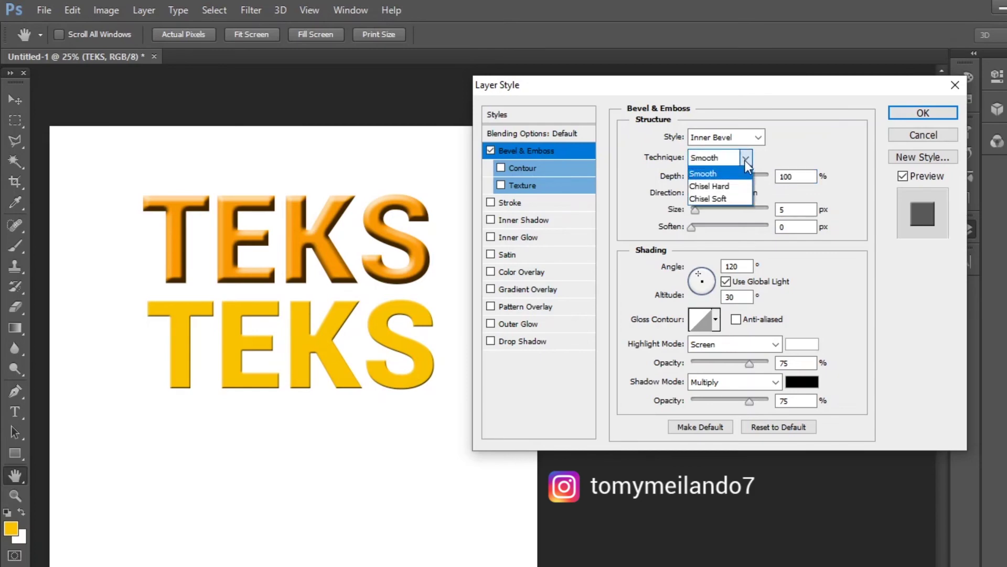
click(730, 187)
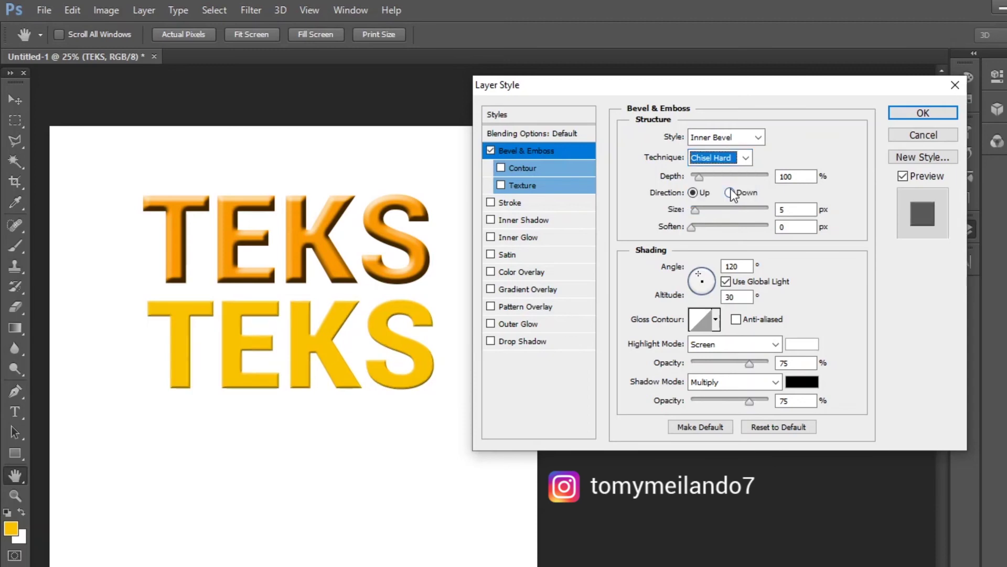
drag(701, 178, 709, 178)
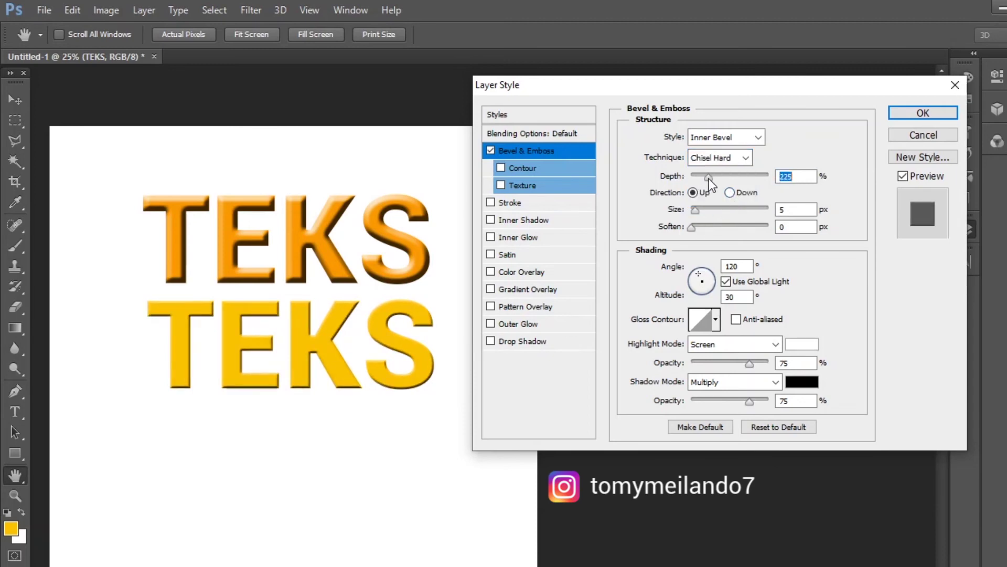
drag(693, 213, 703, 213)
key(Tab)
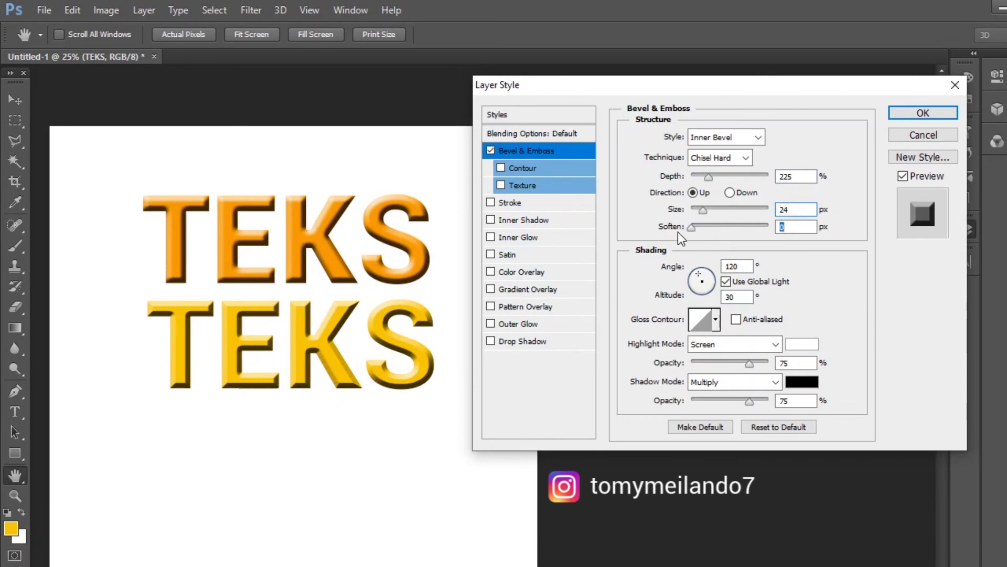
key(shift+Tab)
key(shift+Tab)
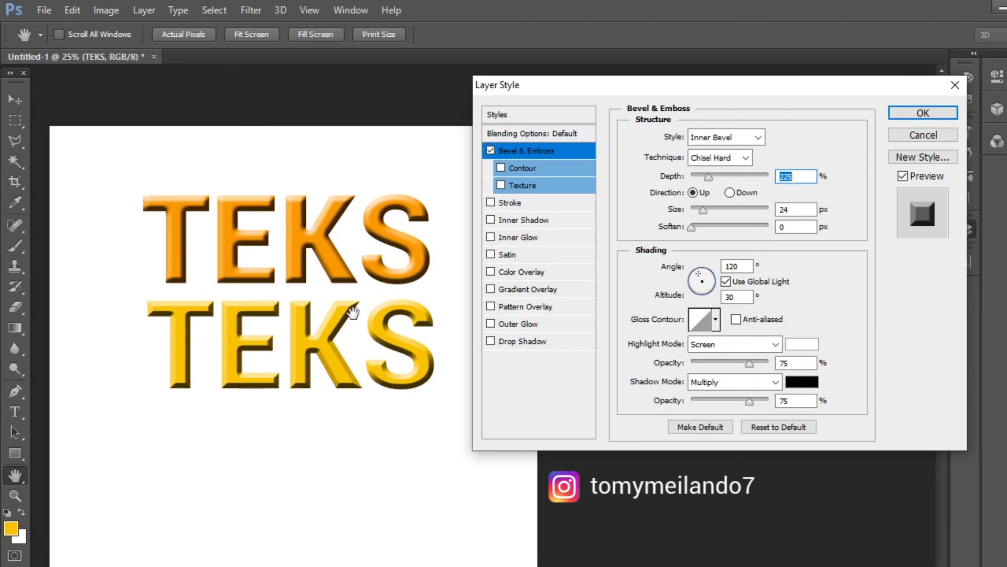
key(Return)
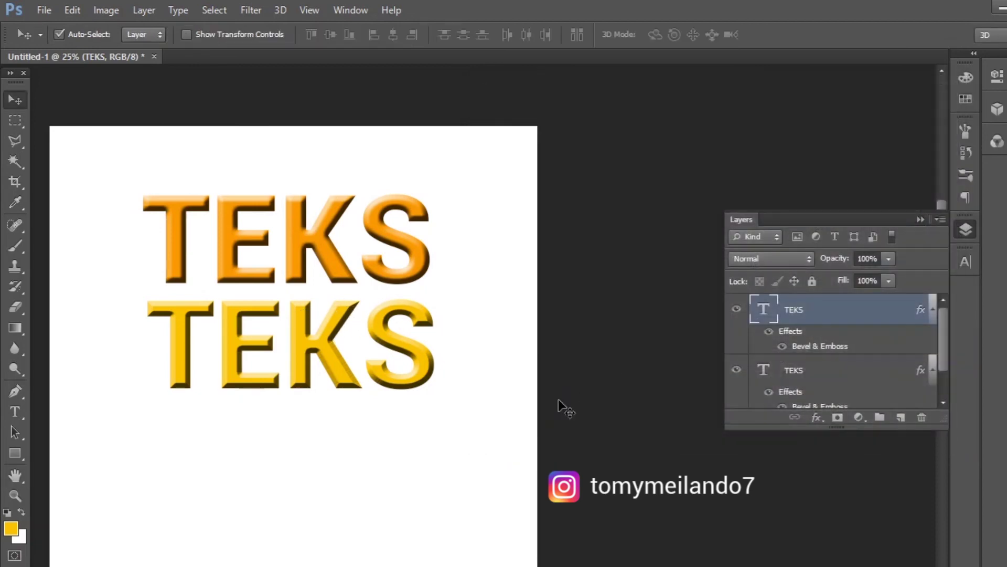
Create a new empty layer above the yellow TEKS text layer with the default settings.
click(147, 11)
mouse_move(207, 28)
click(371, 30)
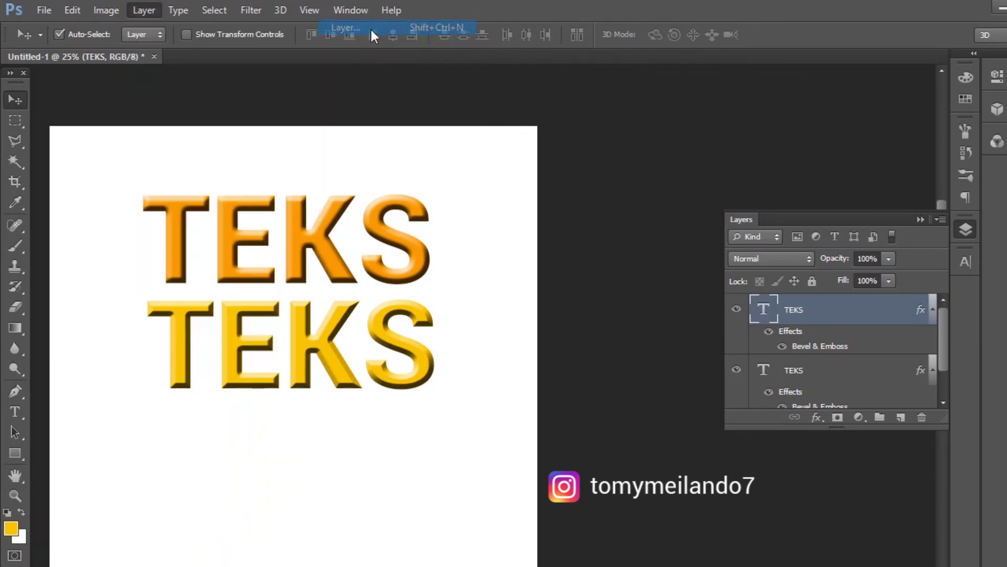
click(650, 181)
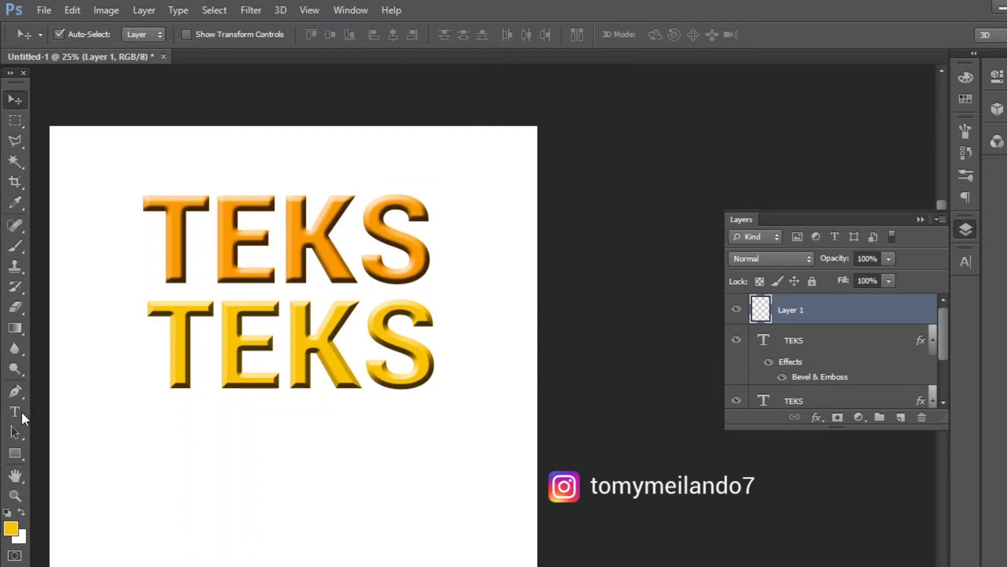
Activate the Horizontal Type tool and shift the text colour's hue slightly to a brighter, purer yellow.
click(15, 411)
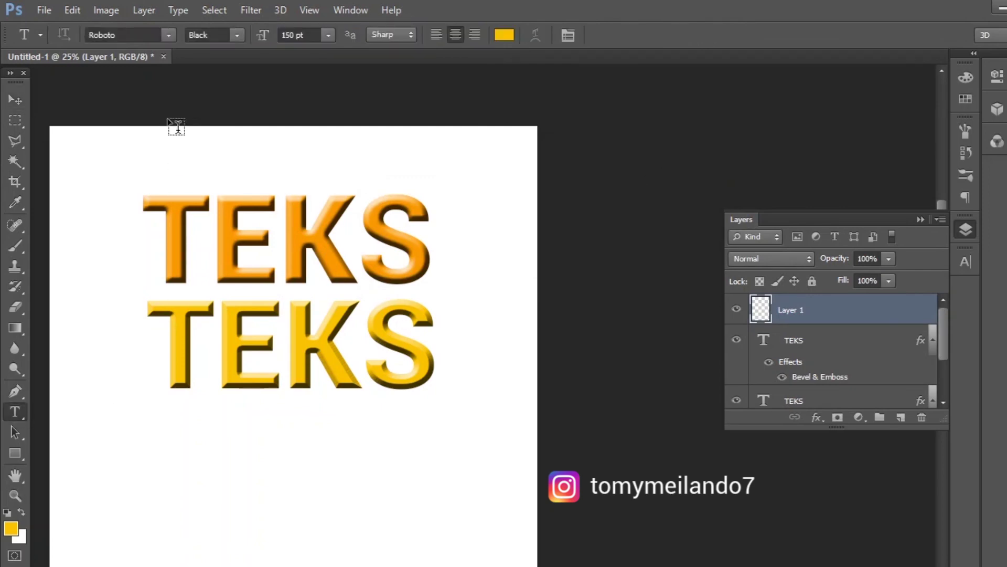
click(504, 41)
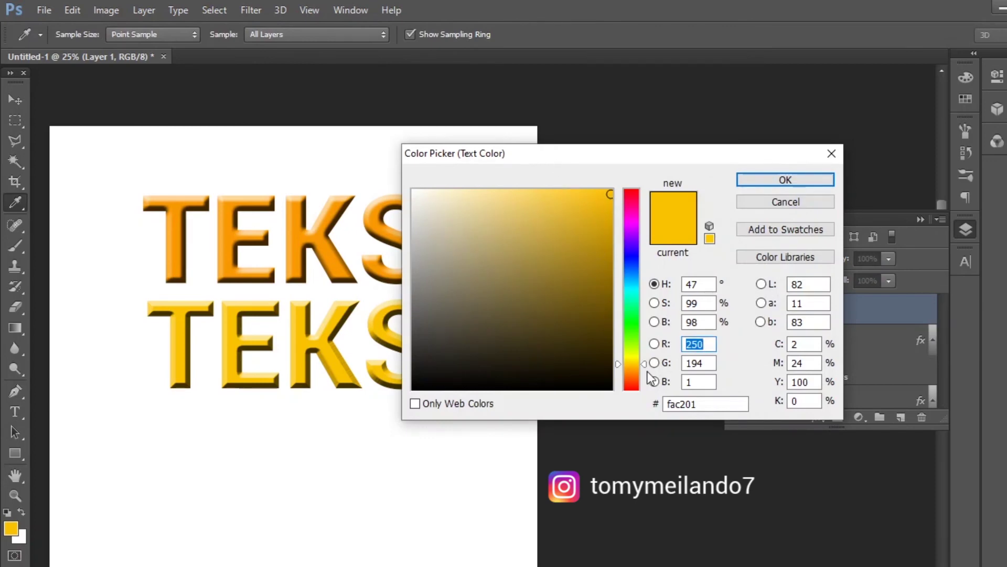
drag(644, 367, 645, 362)
click(810, 179)
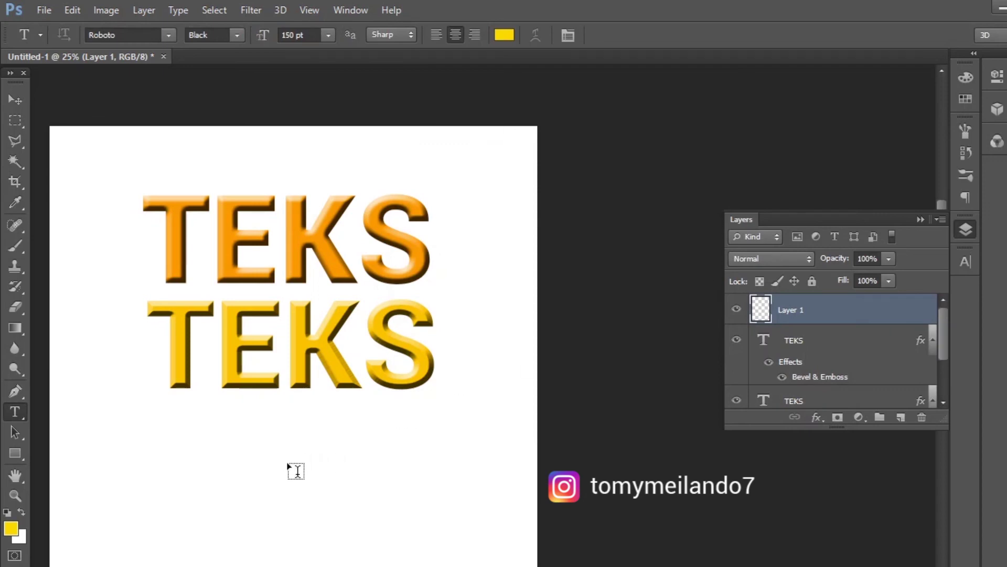
Add a third TEKS text in bright yellow and move it down and slightly right, just below the second one.
click(298, 471)
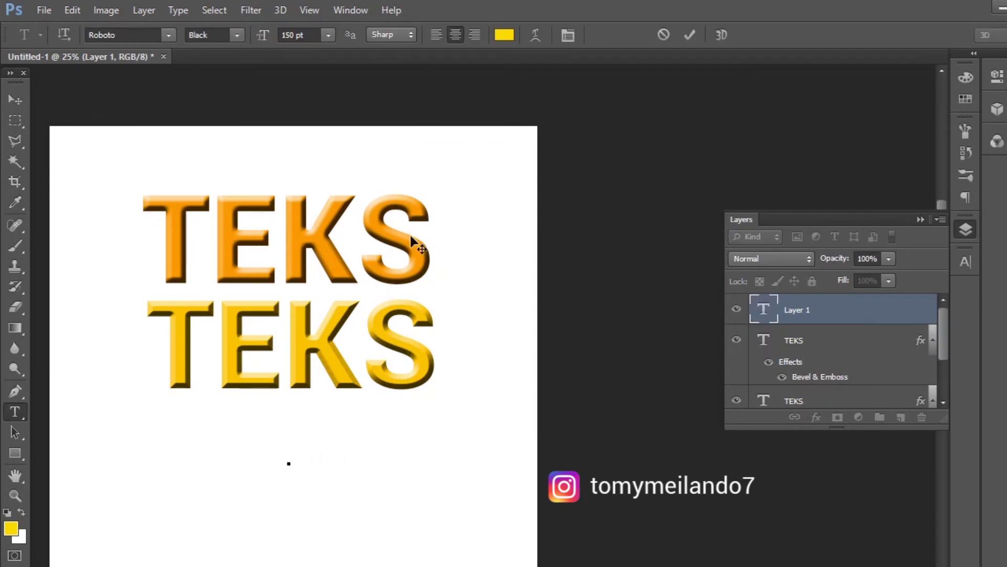
text(TEK)
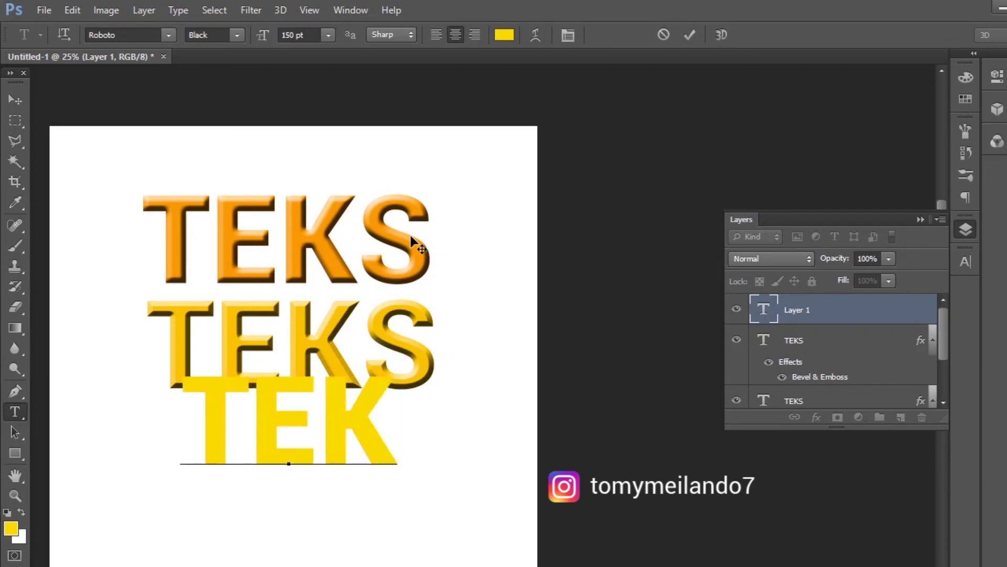
text(S)
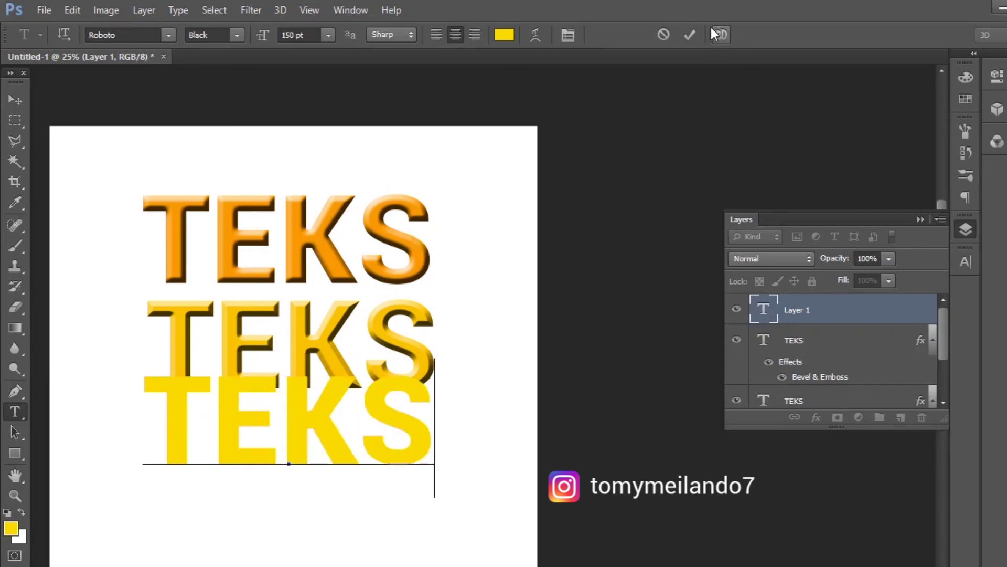
click(690, 33)
click(17, 100)
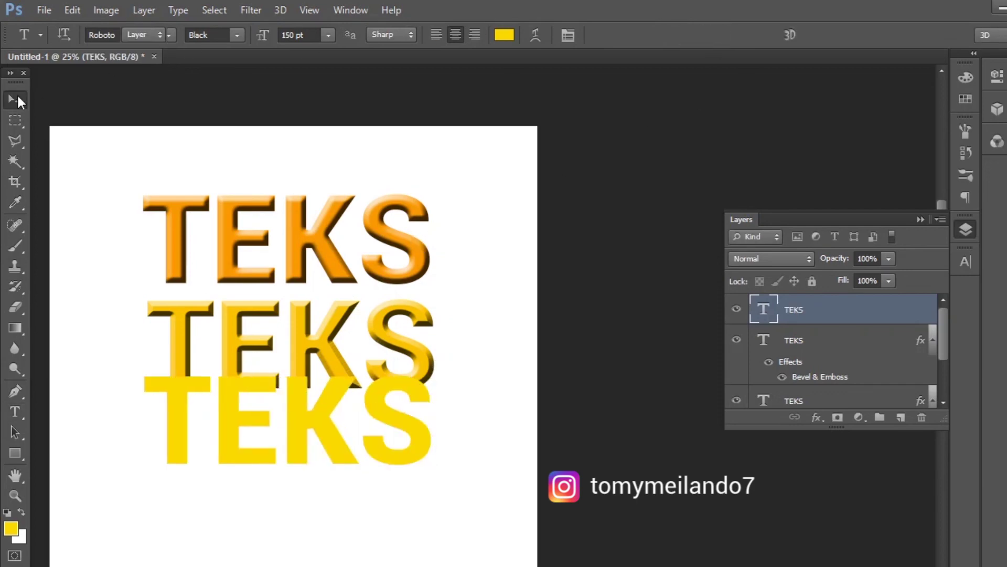
drag(300, 425, 304, 449)
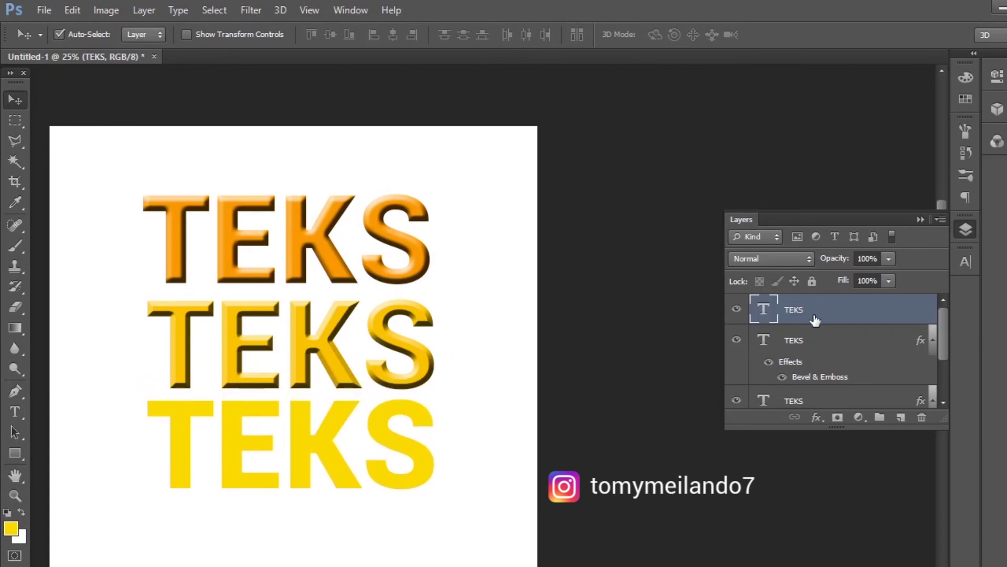
Apply a Chisel Hard Inner Bevel from Bevel & Emboss to the bright yellow TEKS layer with depth 164% and size 51 px.
click(817, 418)
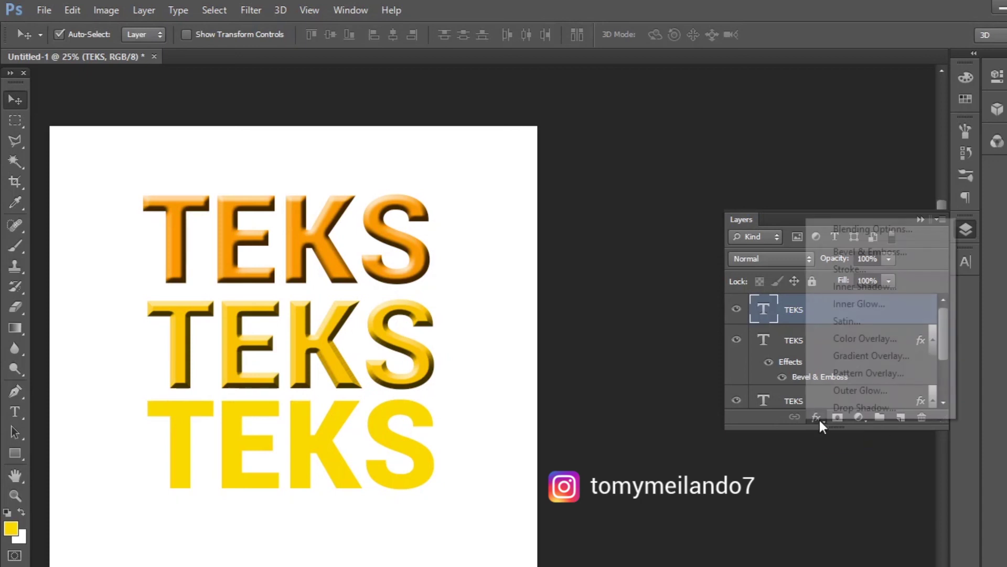
click(861, 254)
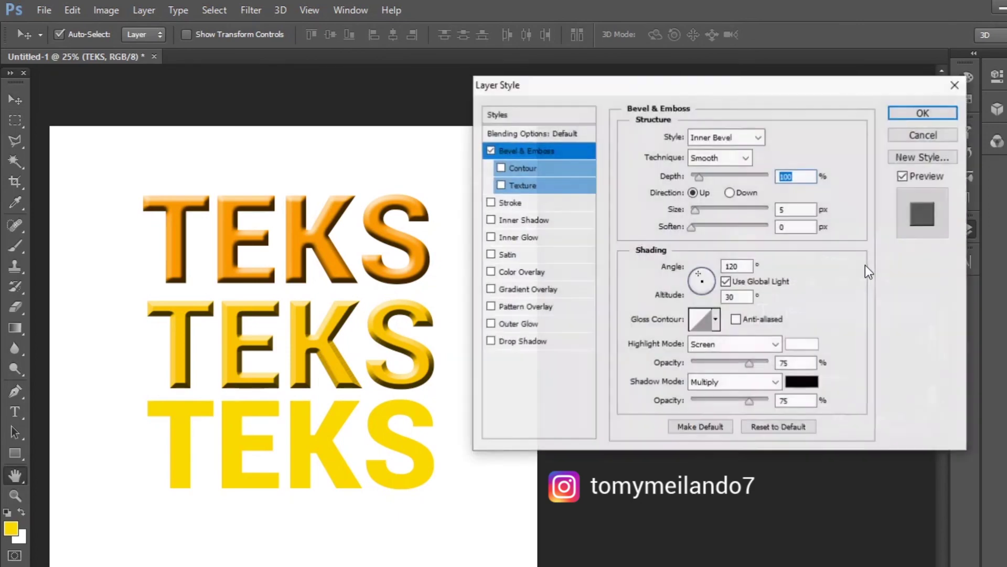
click(745, 157)
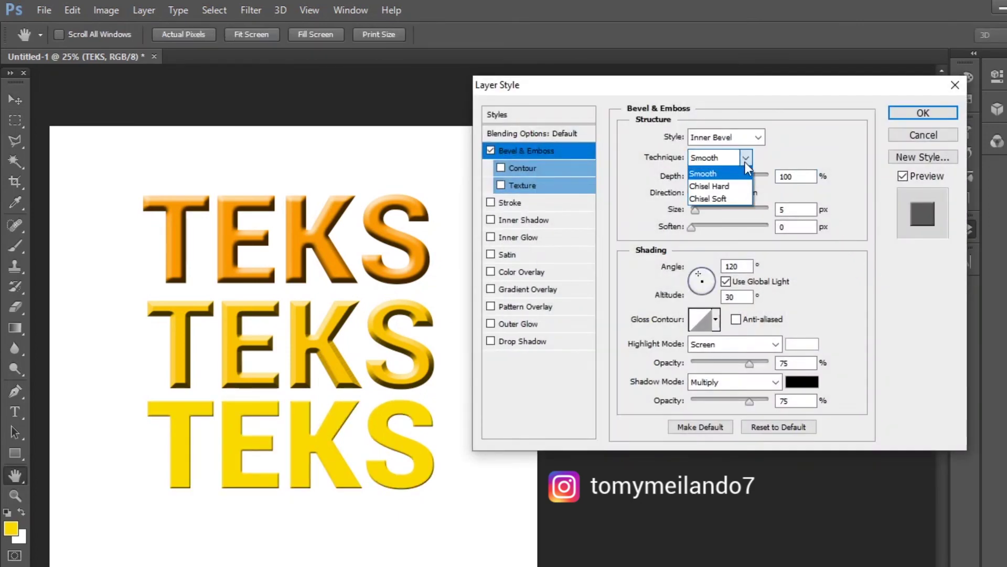
click(746, 188)
drag(695, 210, 711, 212)
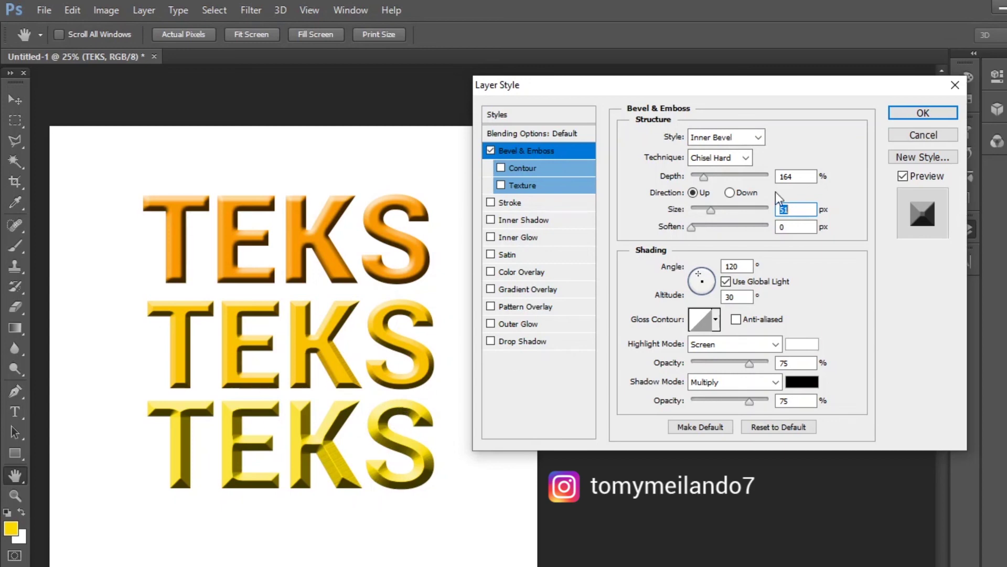
click(922, 114)
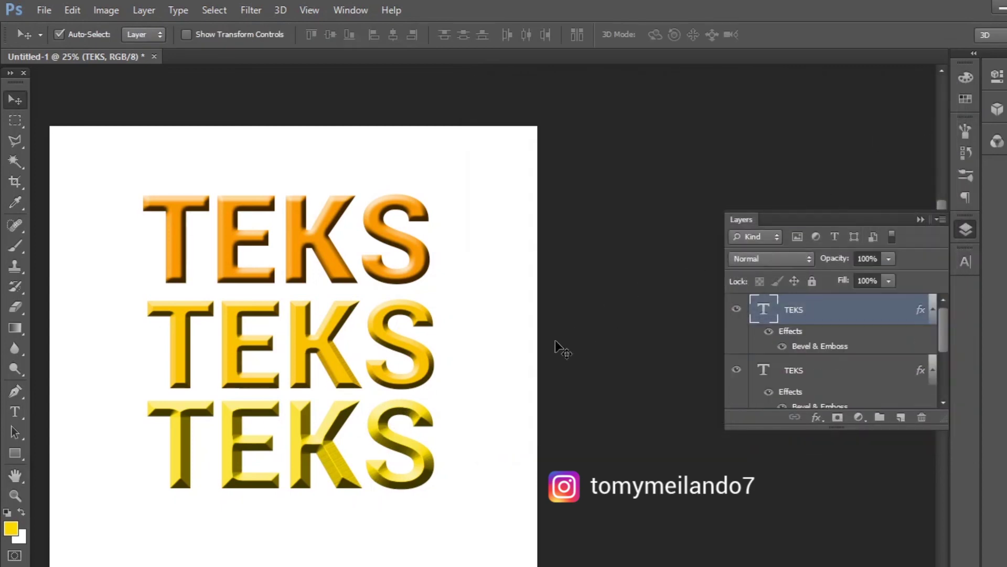
scroll(298, 346, left, 5)
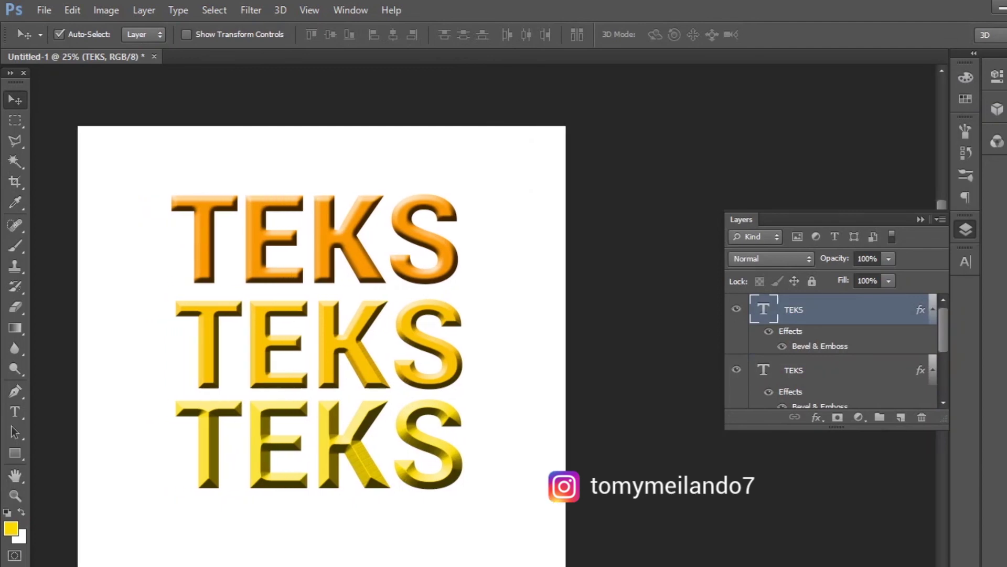